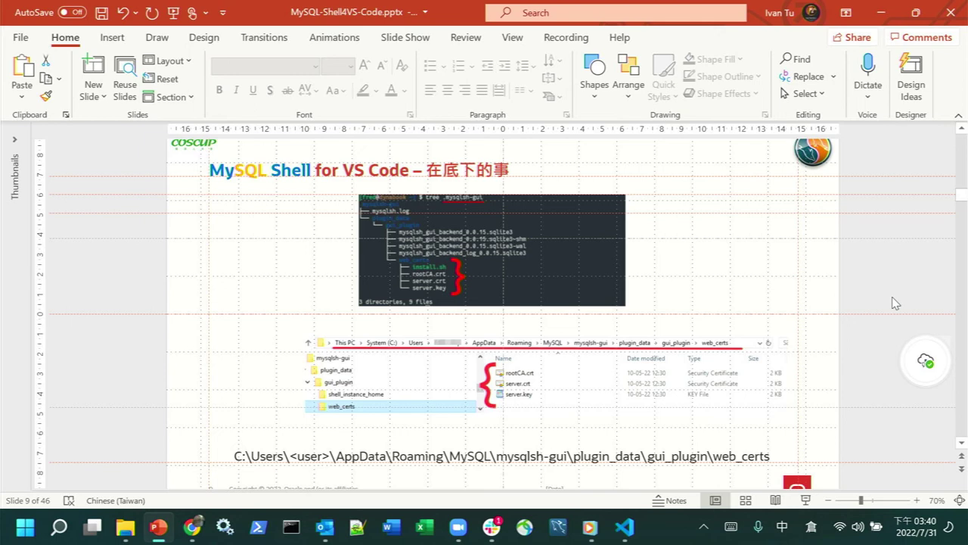
Advance the presentation to slide 11, which shows the MySQL Shell for VS Code interface.
scroll(894, 303, down, 1)
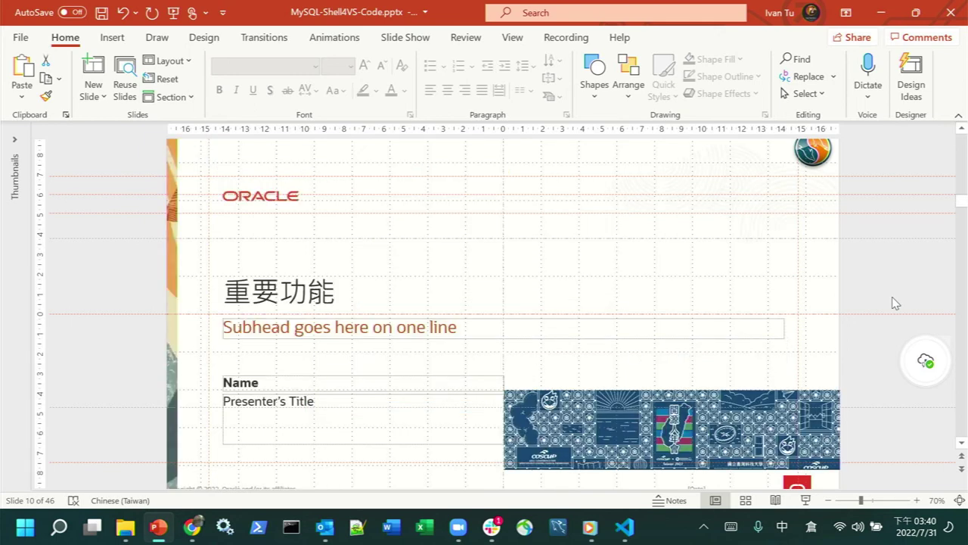
scroll(894, 303, down, 1)
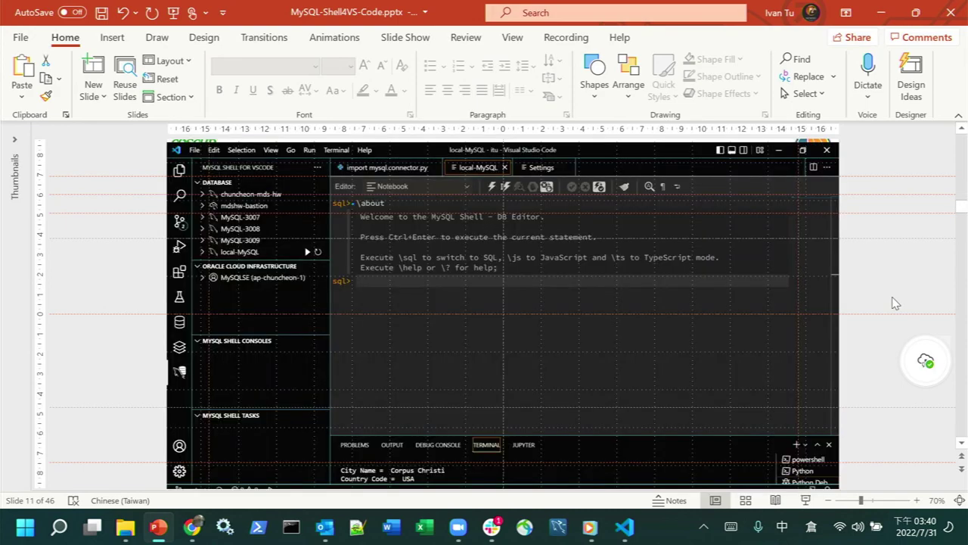
scroll(894, 303, up, 1)
scroll(894, 303, down, 1)
Switch to the Visual Studio Code window holding the MySQL Shell extension page and show the MySQL Shell for VS Code view.
mouse_move(632, 528)
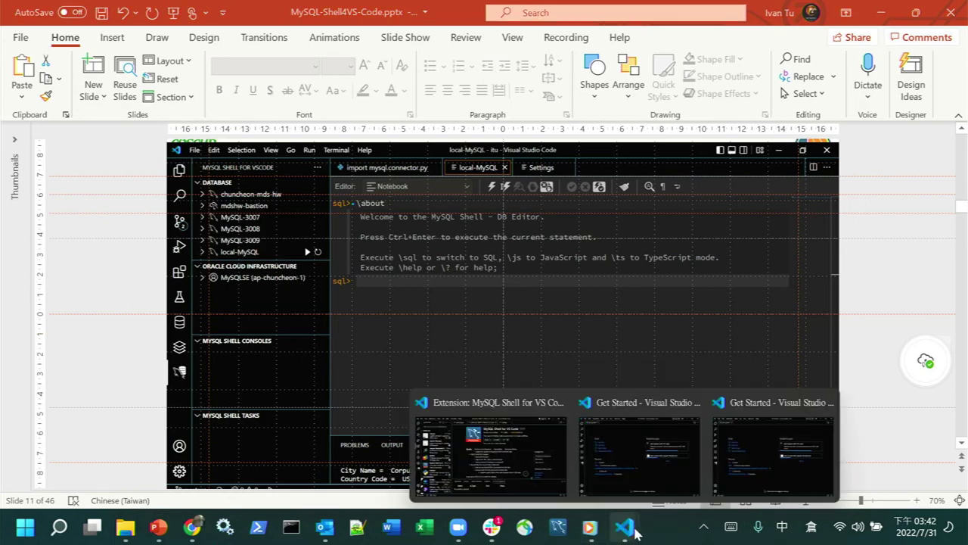
click(439, 454)
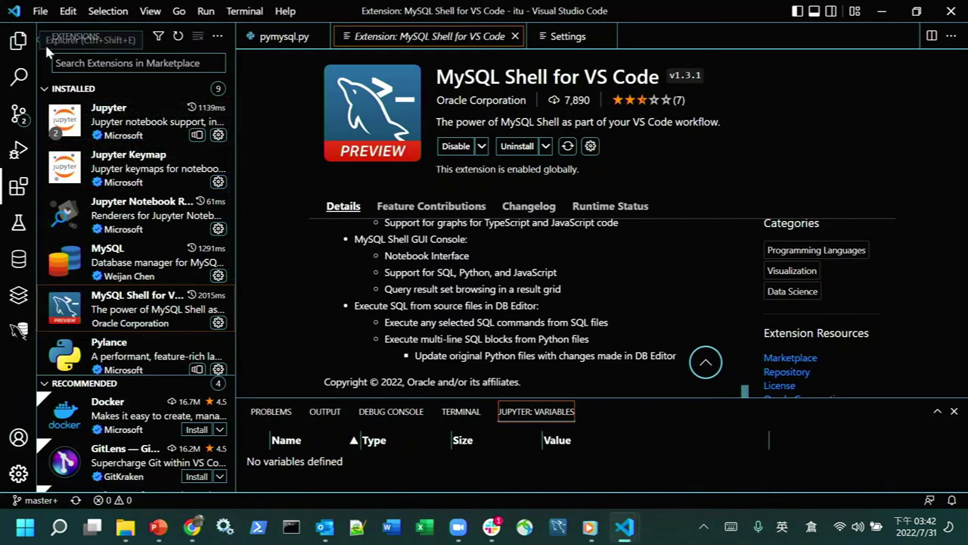
click(19, 333)
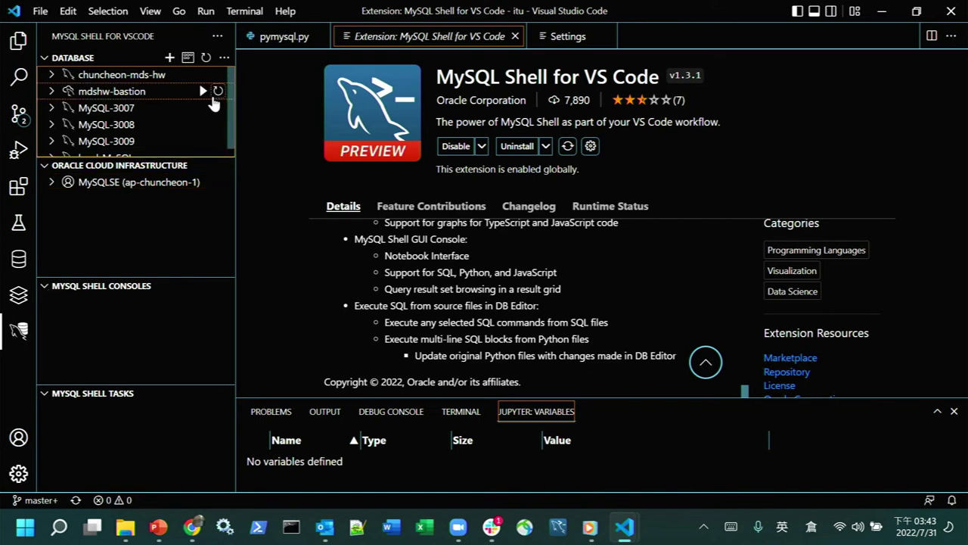
Open the DB Connection Browser and go through the saved database connections to the New Connection entry.
click(187, 58)
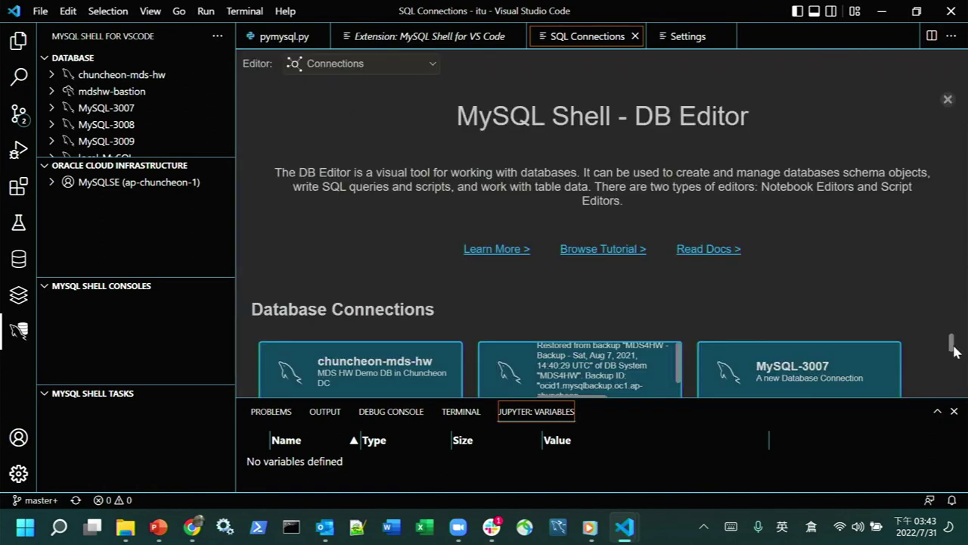
mouse_move(953, 349)
mouse_down()
mouse_move(955, 381)
mouse_move(953, 335)
mouse_move(963, 363)
mouse_up()
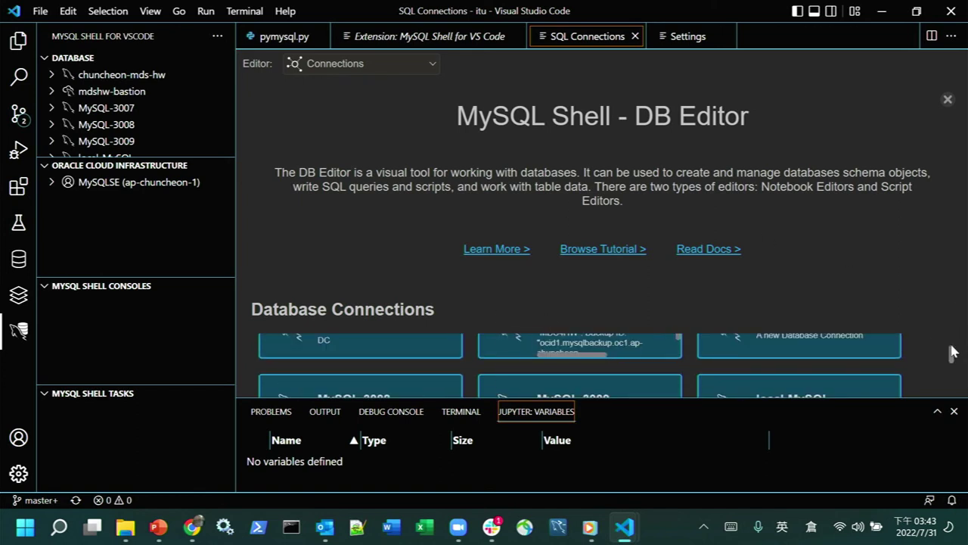
drag(953, 355, 953, 386)
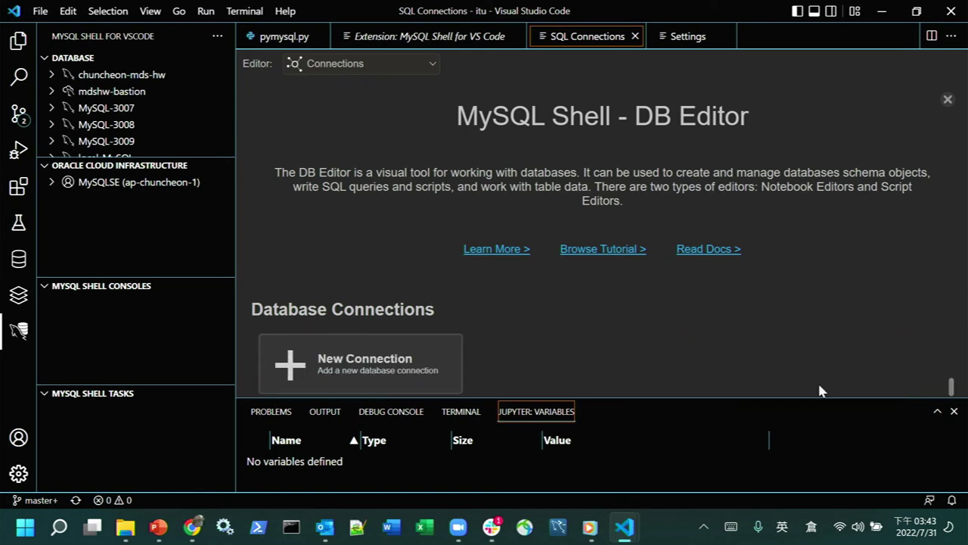
Examine the basic settings in the form for a new database connection and cancel it.
click(424, 366)
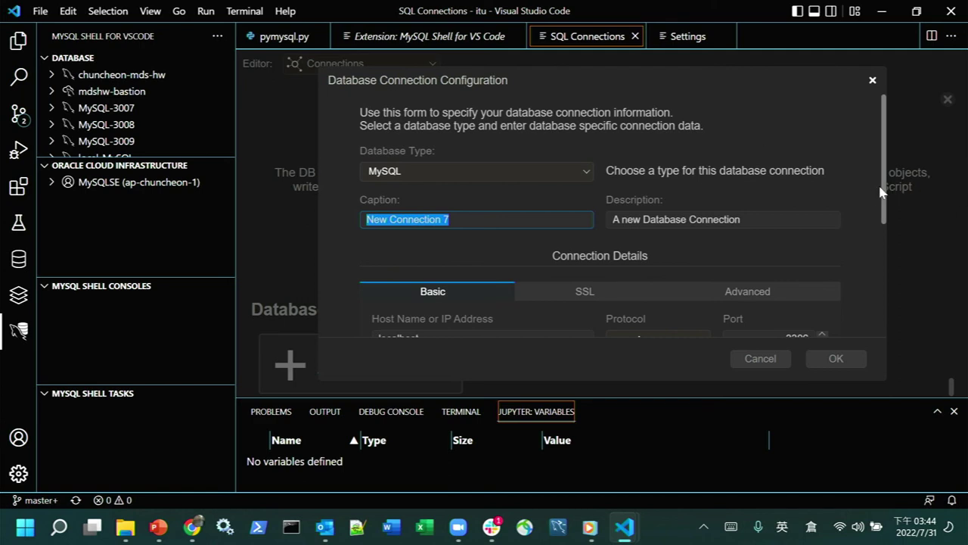
drag(888, 194, 893, 318)
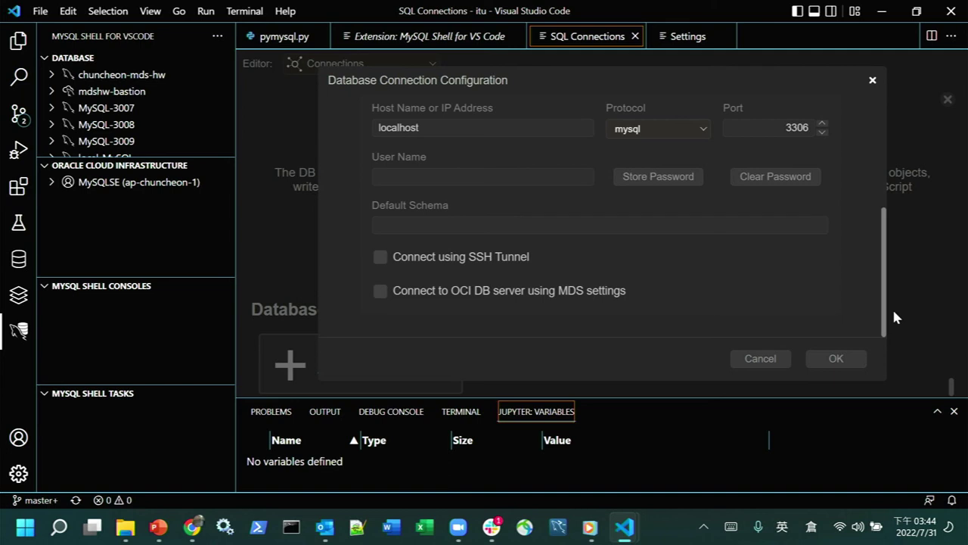
click(753, 359)
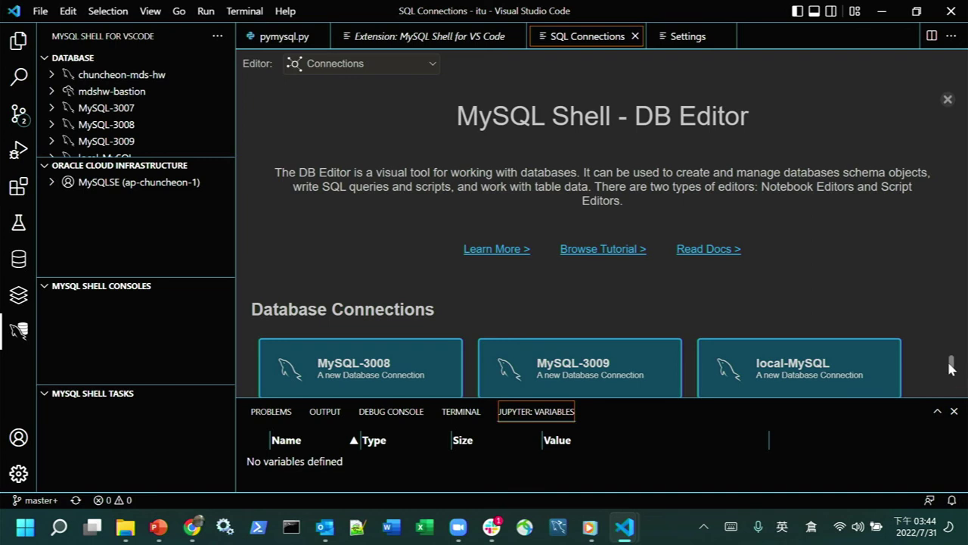
Open the local-MySQL connection and run the statement "show databases;" in its notebook.
mouse_move(951, 363)
mouse_down()
mouse_move(951, 346)
mouse_move(955, 367)
mouse_up()
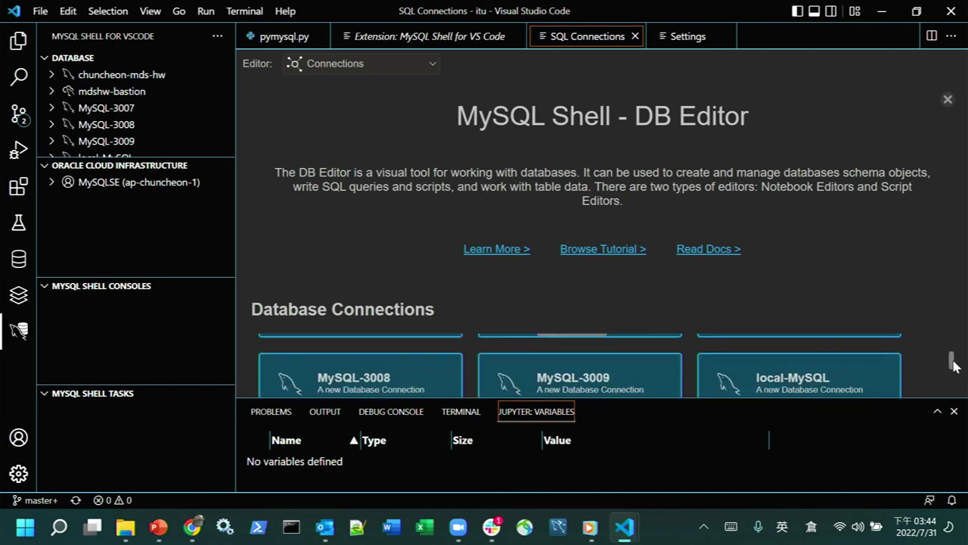
click(859, 378)
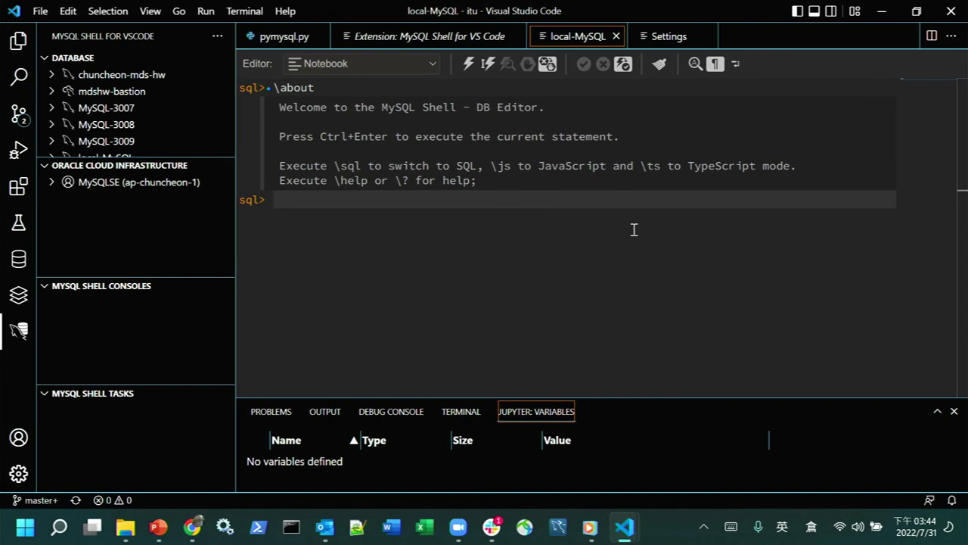
text(show database)
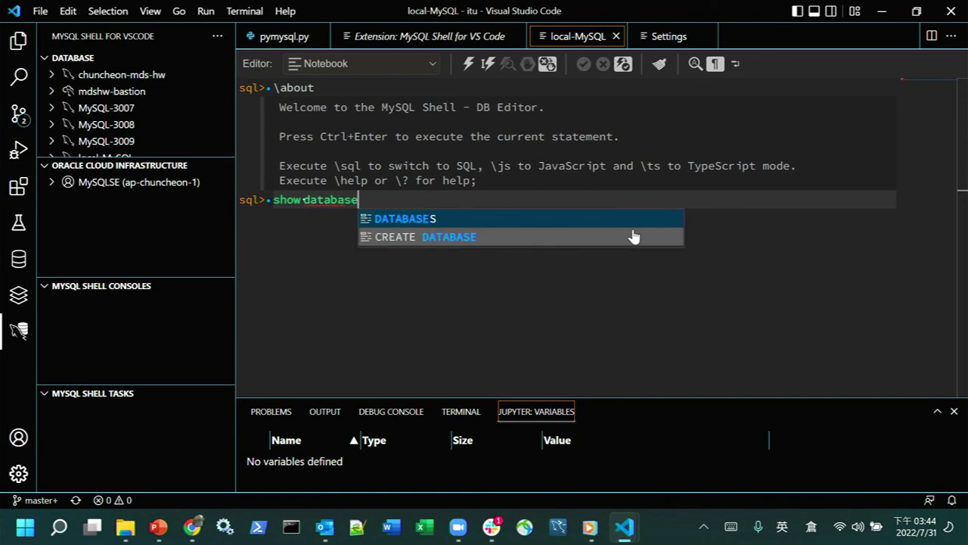
text(s;)
key(Return)
key(BackSpace)
key(ctrl+Return)
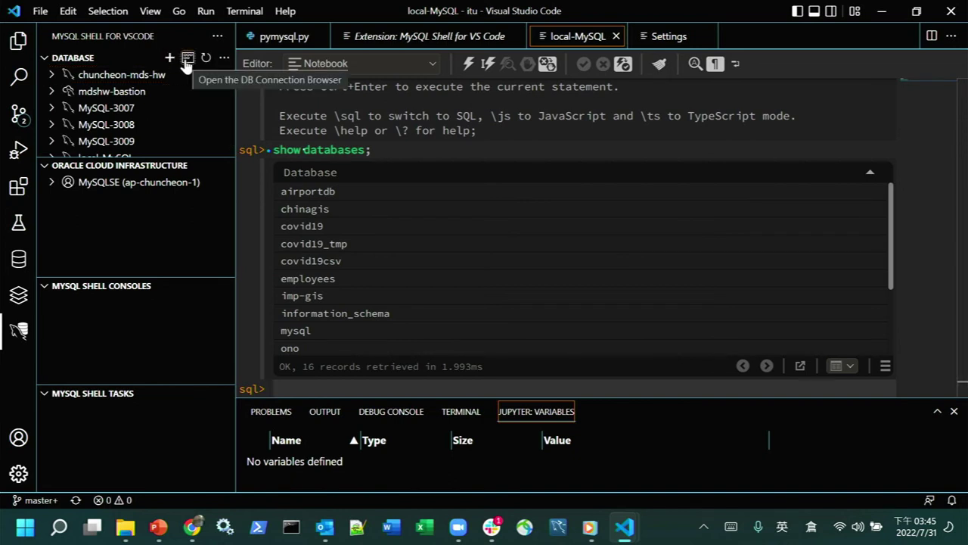
Return to the DB Connection Browser and view the additional actions available for the Database section.
click(187, 60)
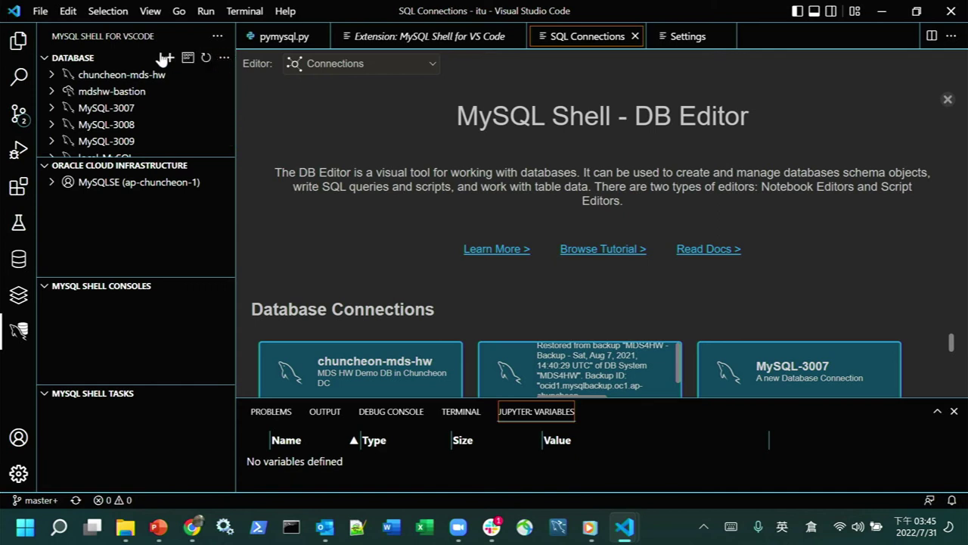
click(224, 59)
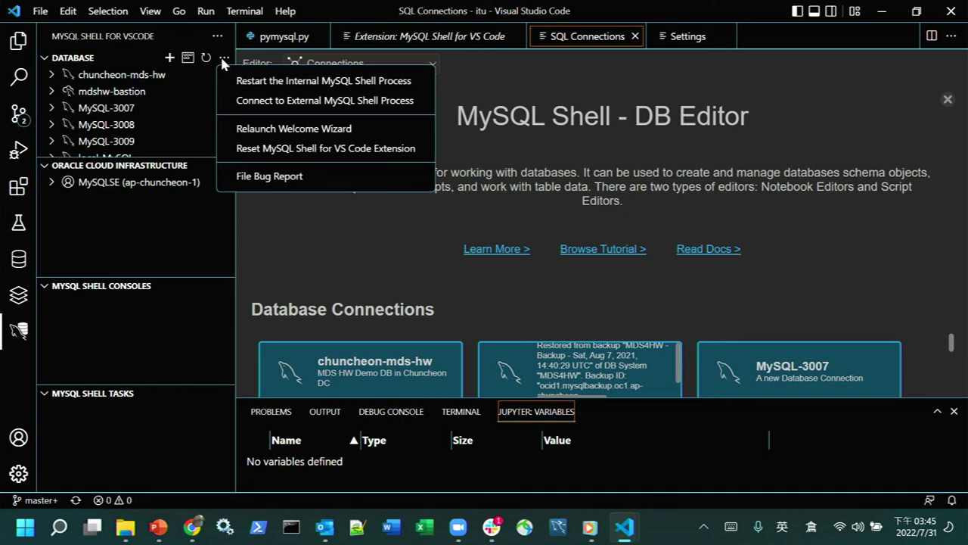
click(221, 60)
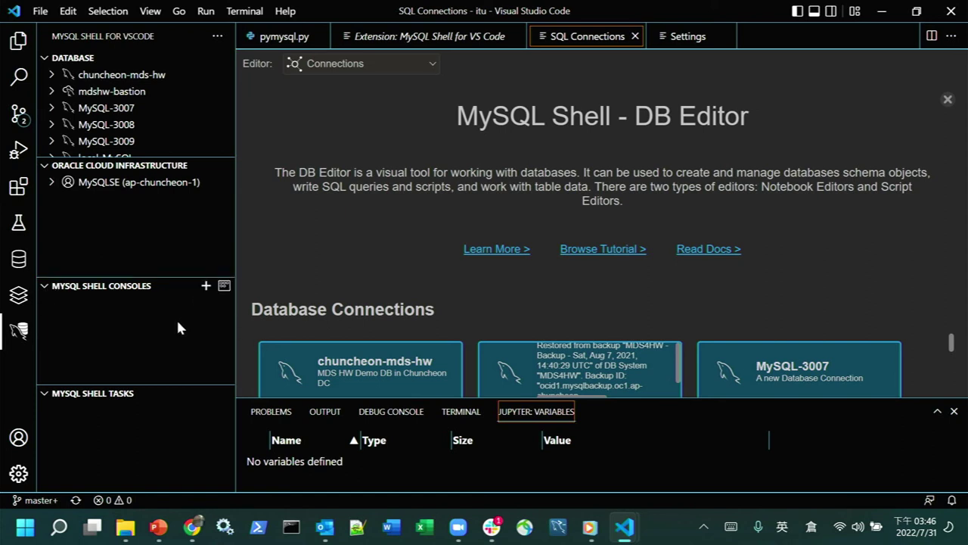
Start two MySQL Shell console sessions and run the help command \? in Session 2.
click(207, 286)
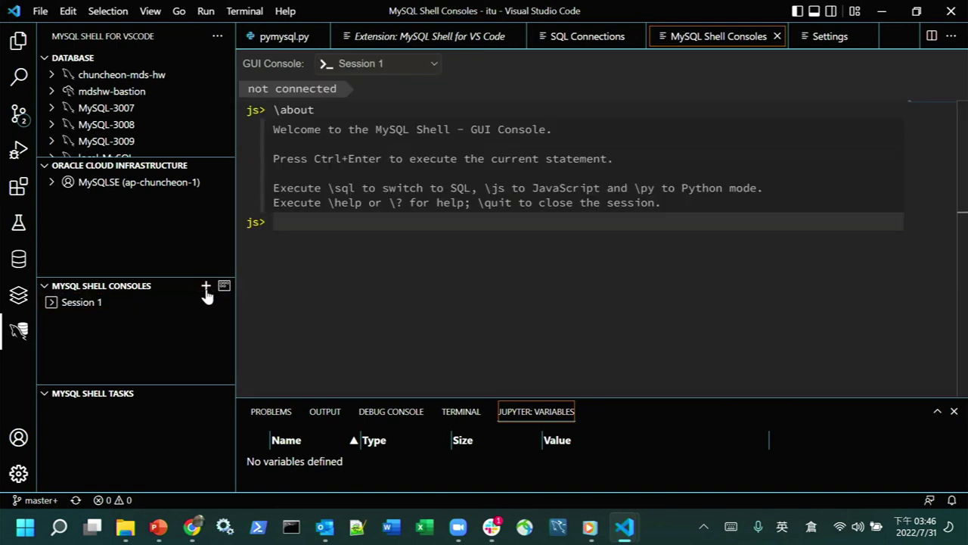
click(204, 287)
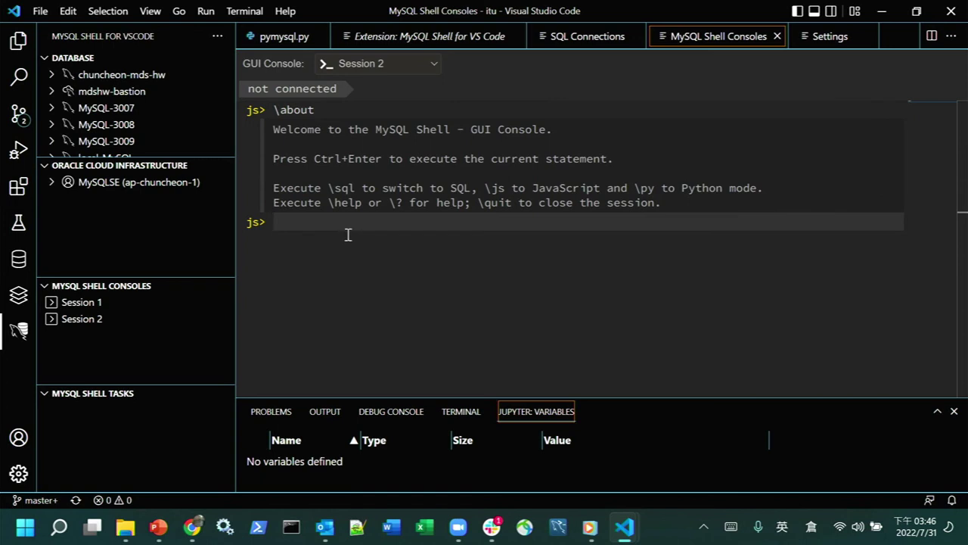
text(\?)
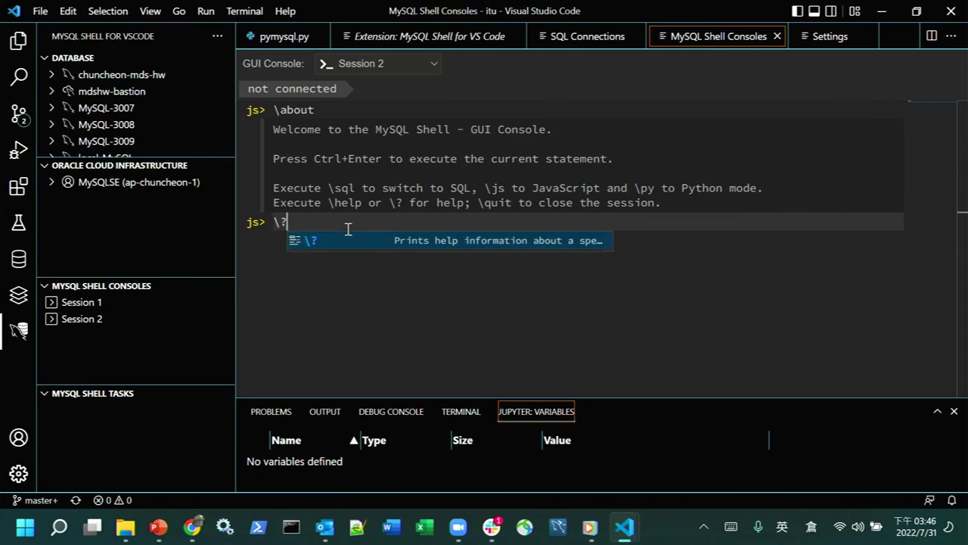
key(Escape)
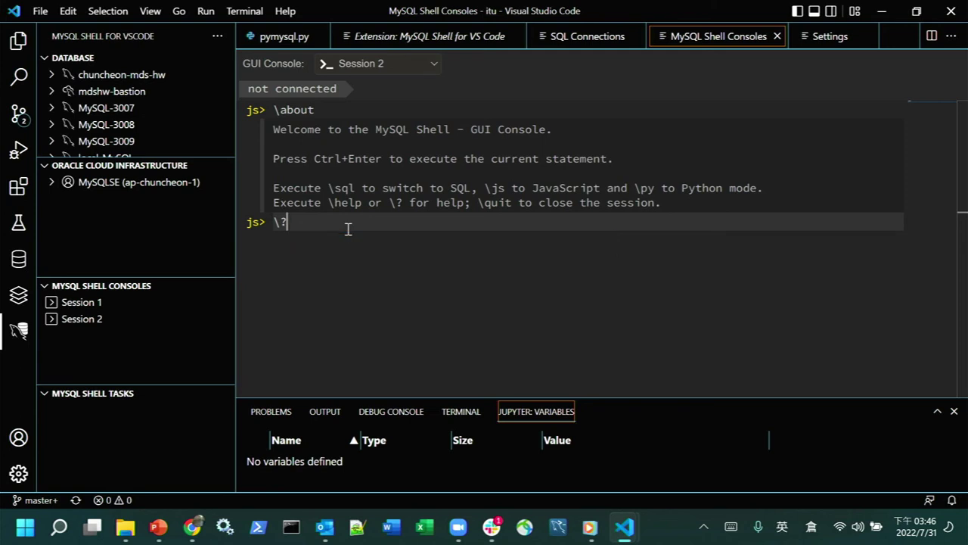
key(ctrl+Return)
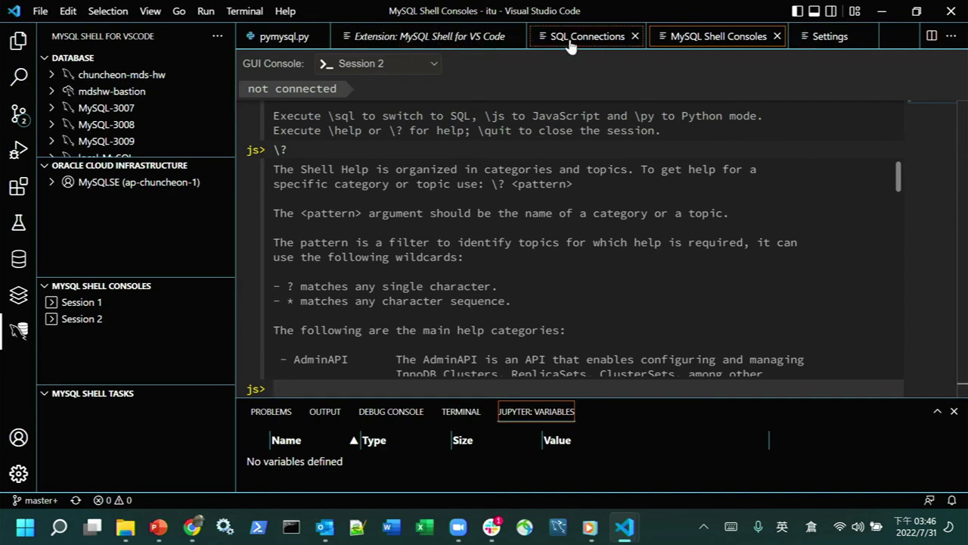
Close the SQL Connections editor and view the MySQL Shell for VS Code extension settings.
click(609, 38)
click(635, 36)
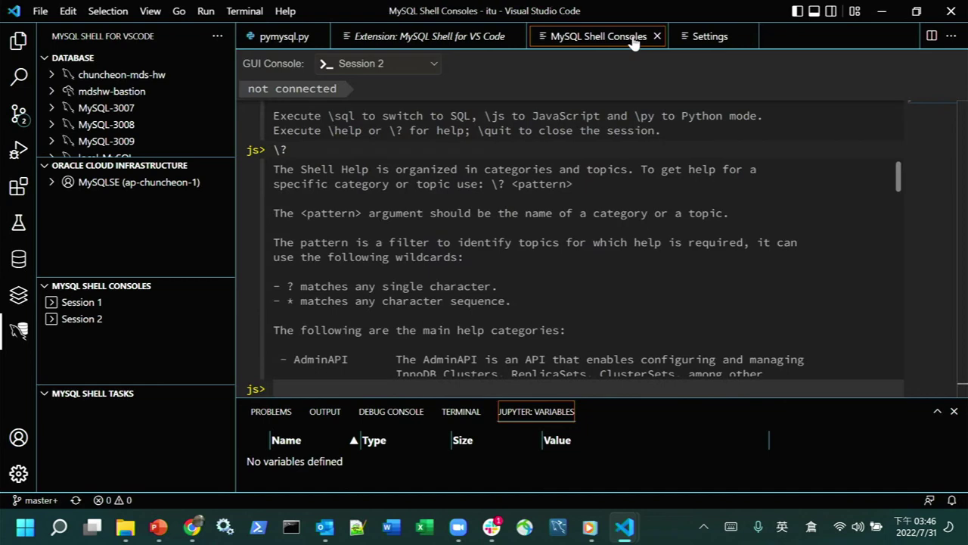
click(709, 37)
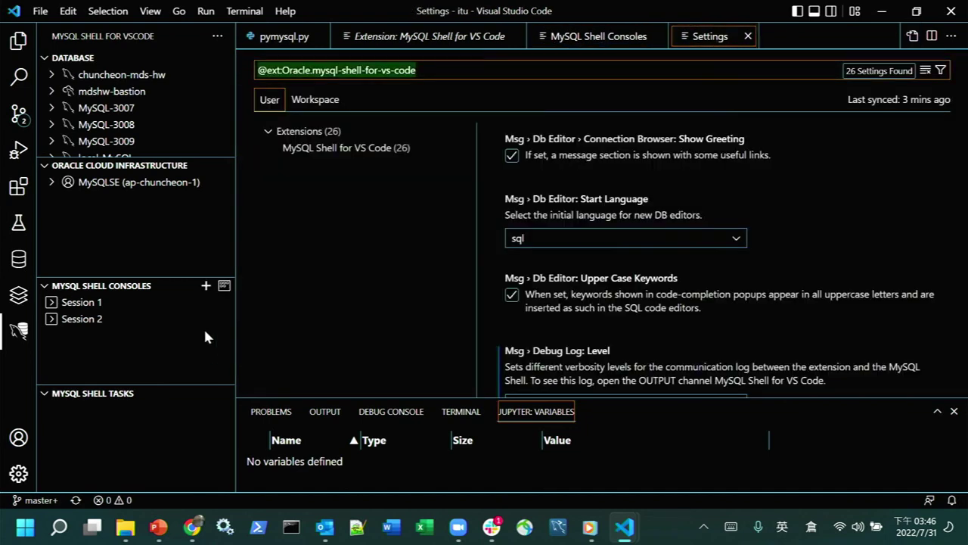
Review the Session 1 and Session 2 consoles, and collapse and re-expand the MySQL Shell Tasks section.
click(564, 36)
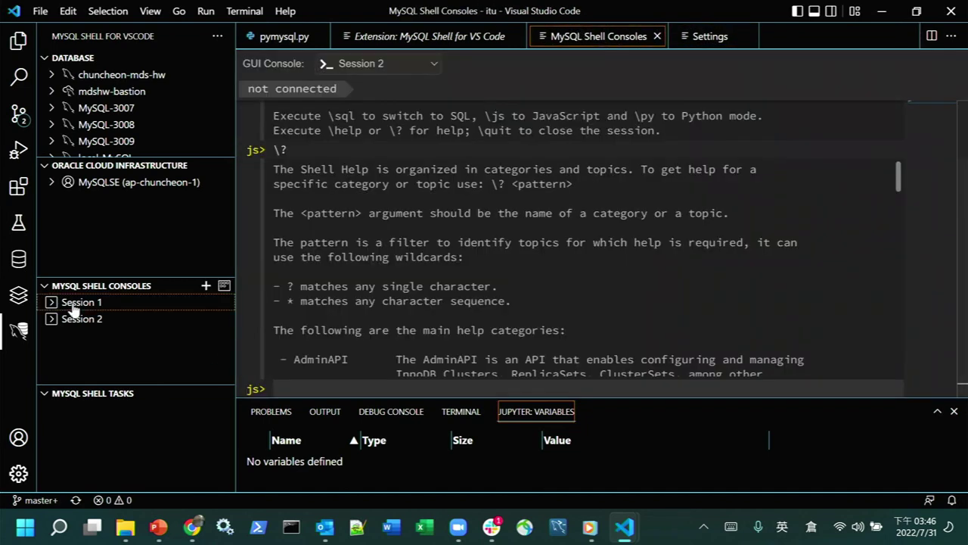
click(71, 304)
click(90, 322)
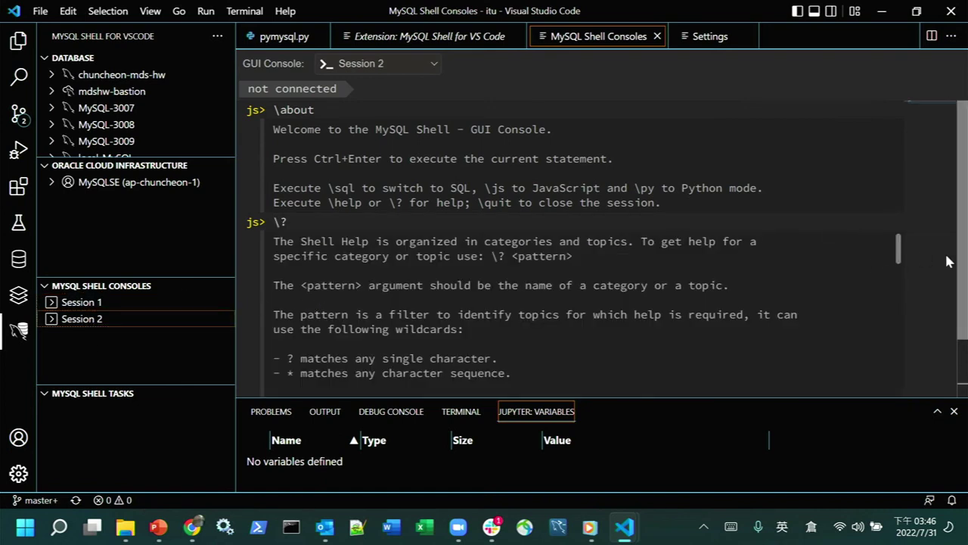
drag(966, 244, 967, 295)
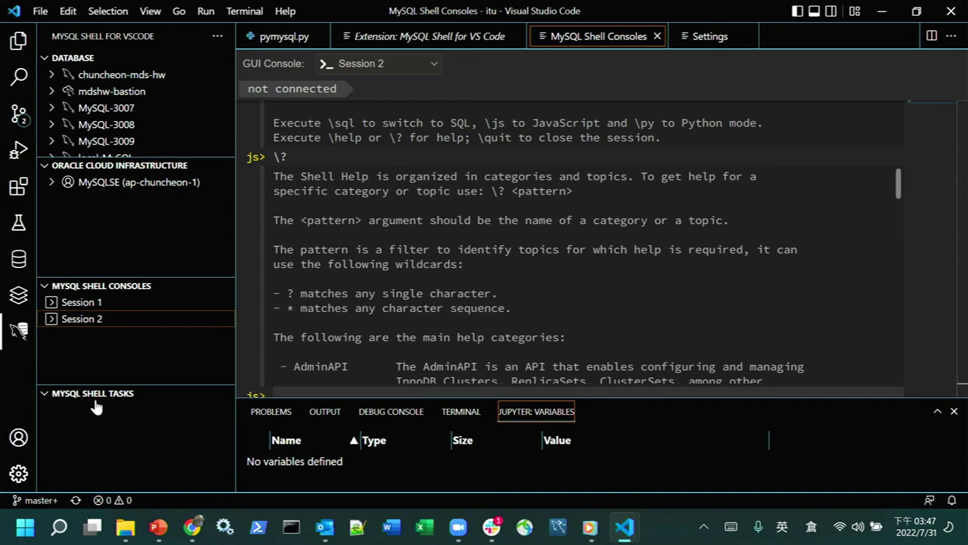
click(44, 394)
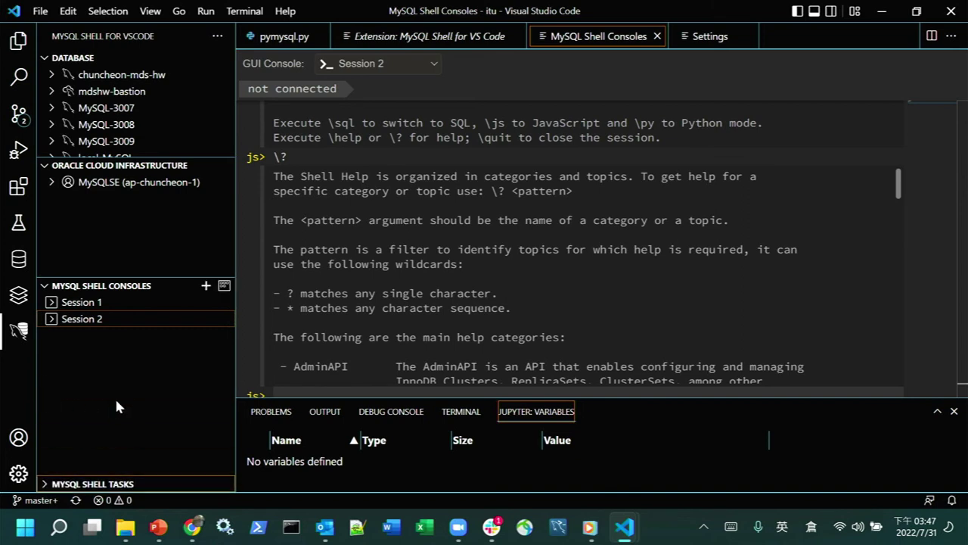
click(44, 484)
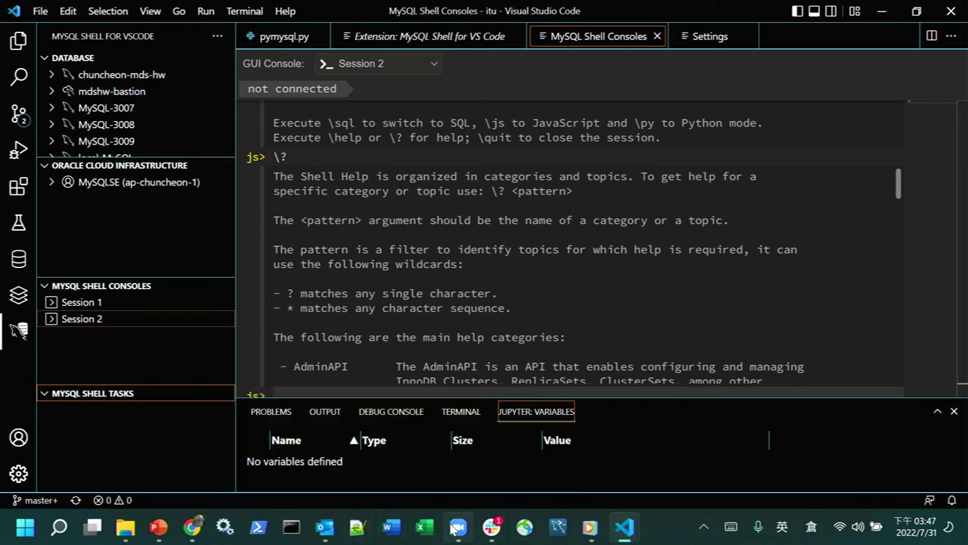
Switch to PowerPoint and advance the presentation to slide 16, which highlights the Oracle Cloud Infrastructure section.
click(164, 533)
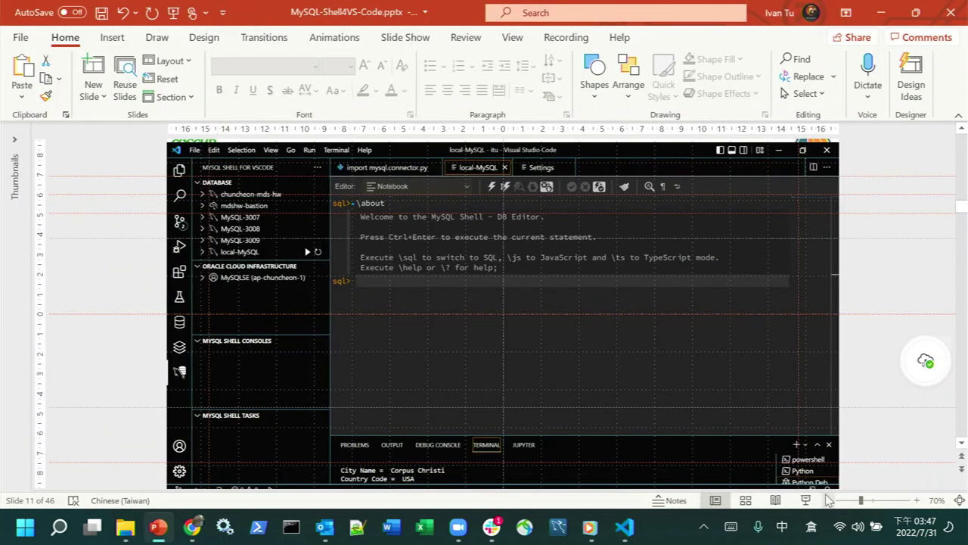
mouse_move(917, 384)
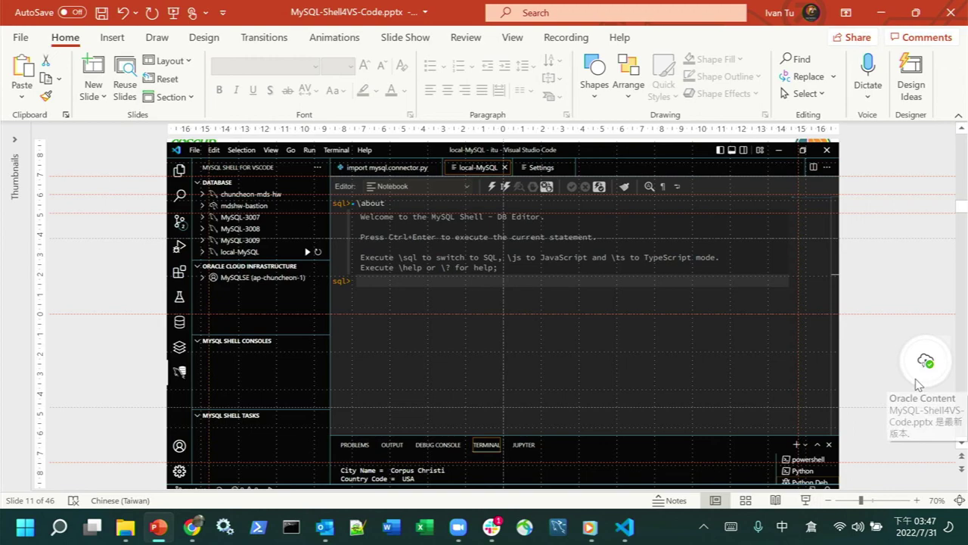
key(Page_Down)
key(Page_Down)
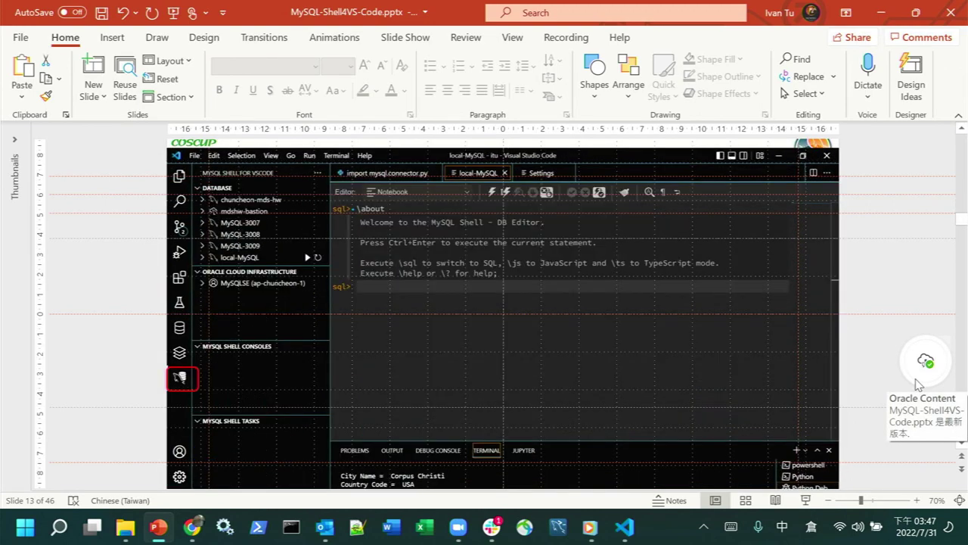
key(Page_Down)
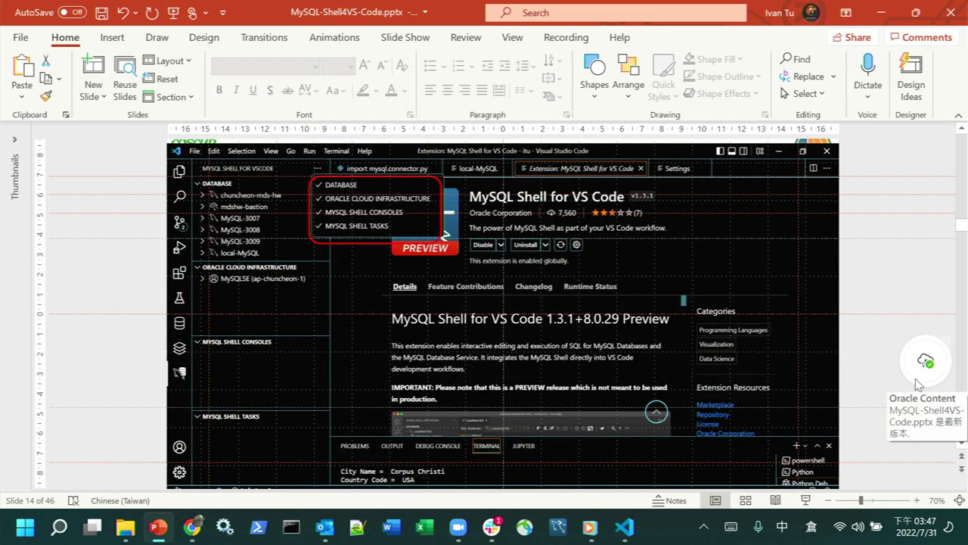
key(Page_Down)
key(Page_Down)
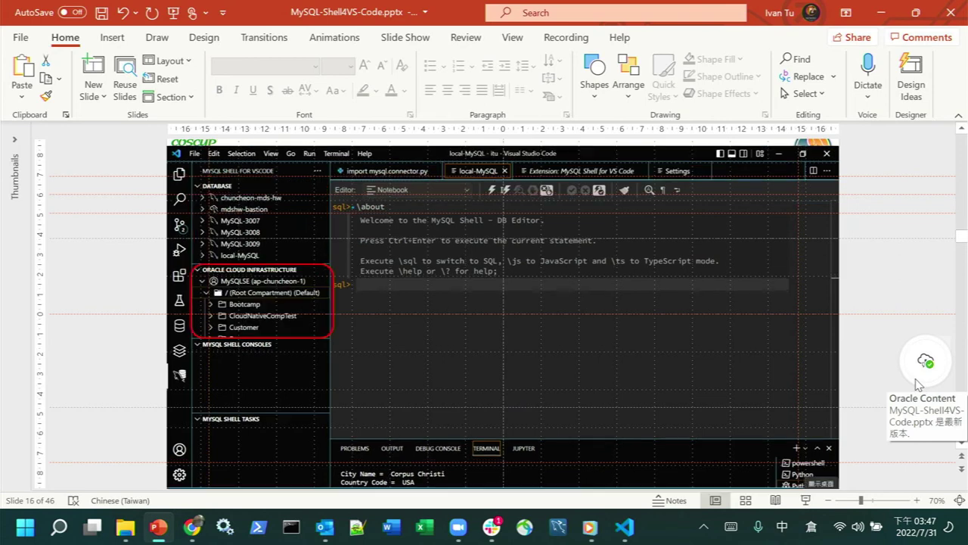
Switch to VS Code, expand the MySQLSE (ap-chuncheon-1) profile, and open the Oracle Cloud Infrastructure config file.
key(Page_Down)
key(Page_Up)
key(alt+Tab)
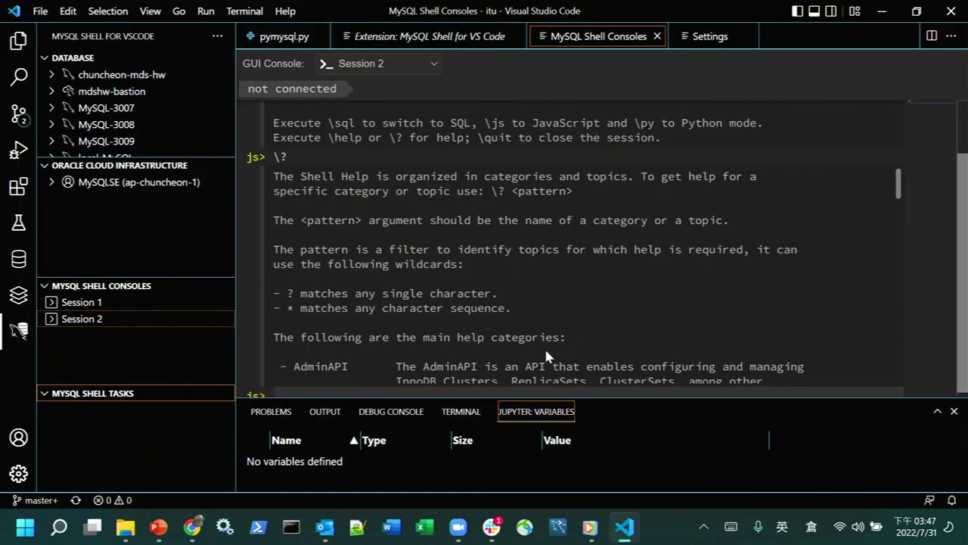
click(53, 185)
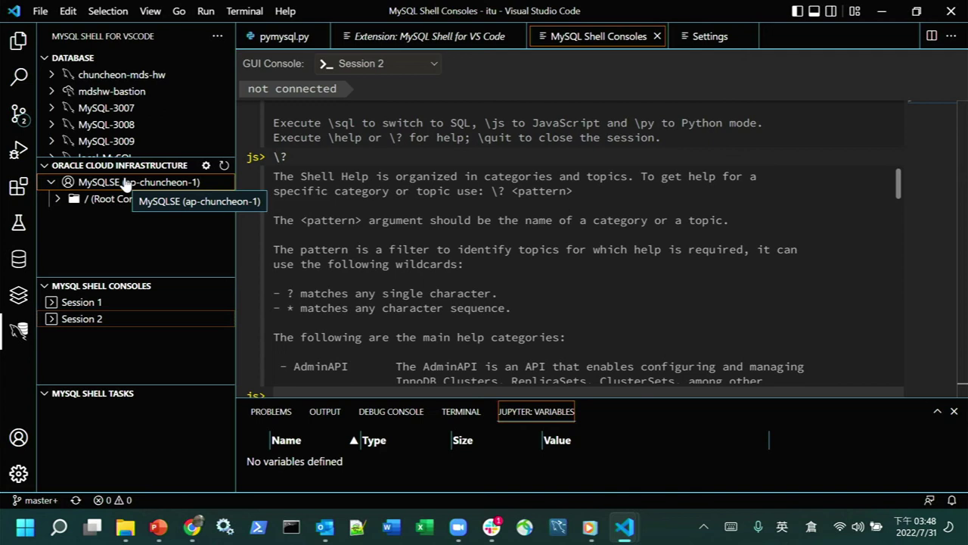
click(205, 188)
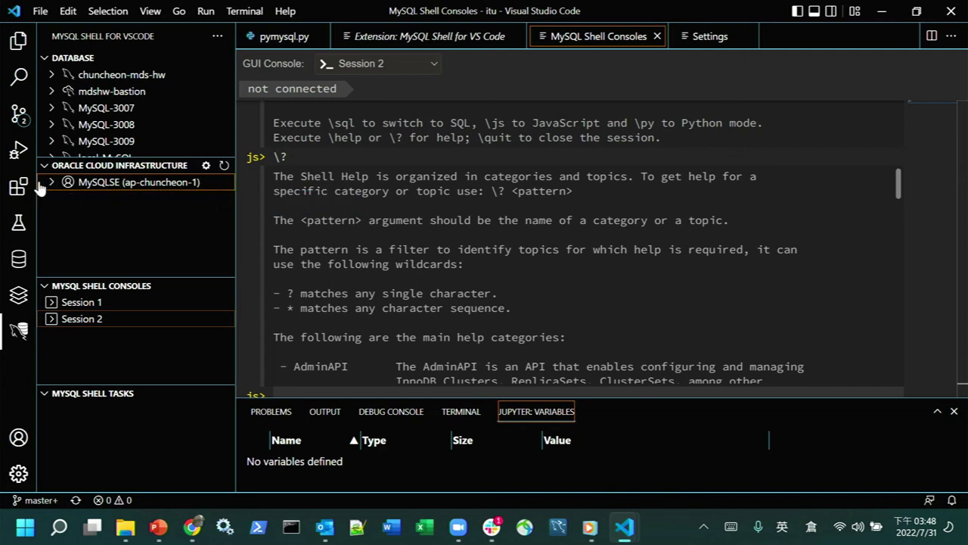
click(67, 188)
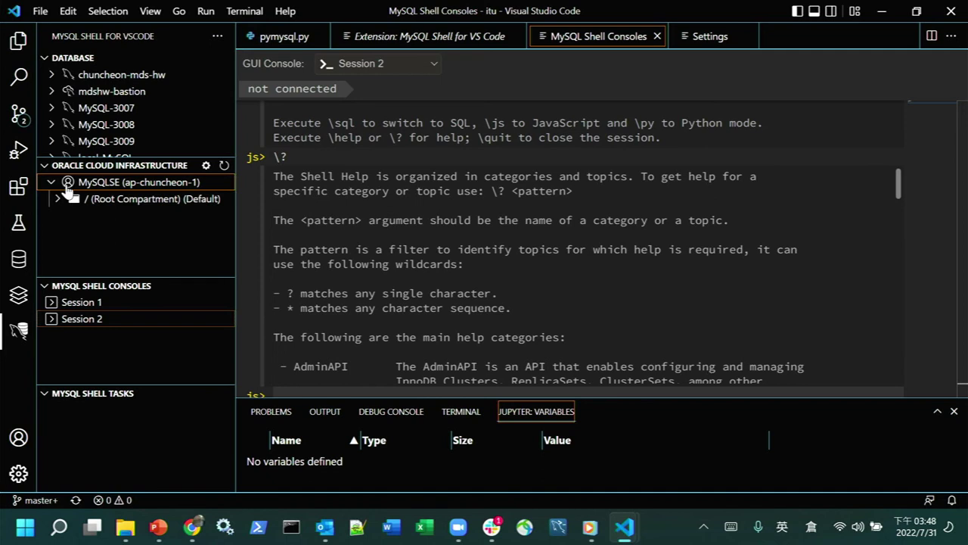
click(205, 165)
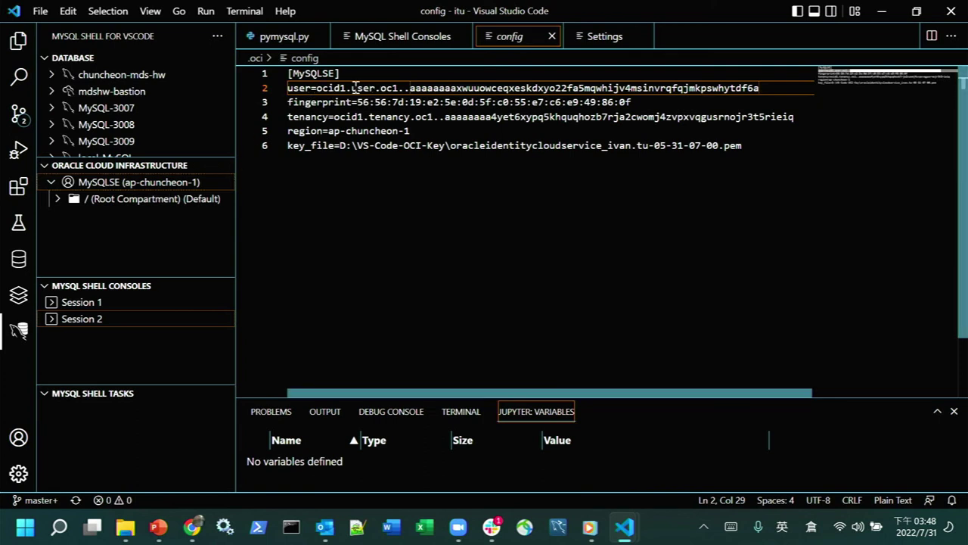
Examine the user, tenancy, region, key_file and fingerprint entries in the MySQLSE profile of the config file.
drag(336, 87, 696, 87)
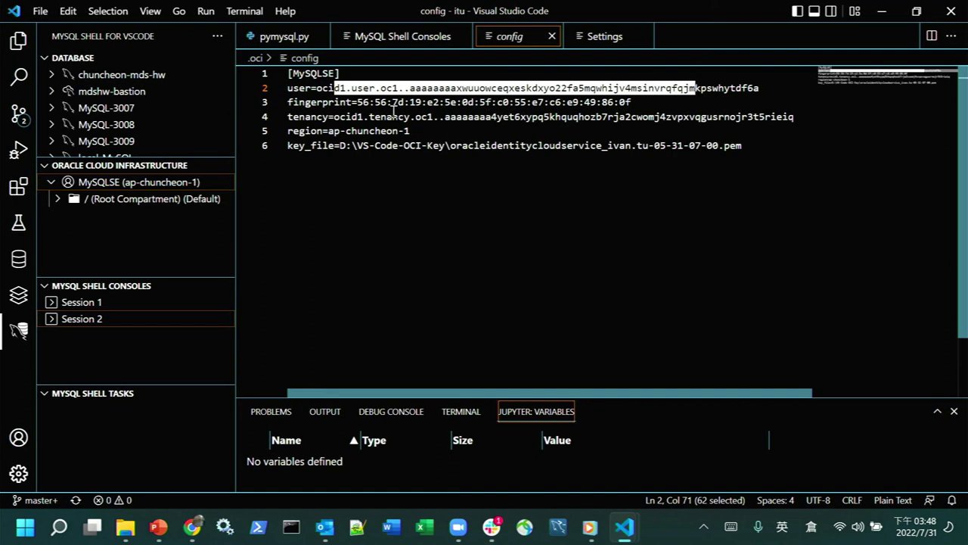
drag(352, 116, 758, 124)
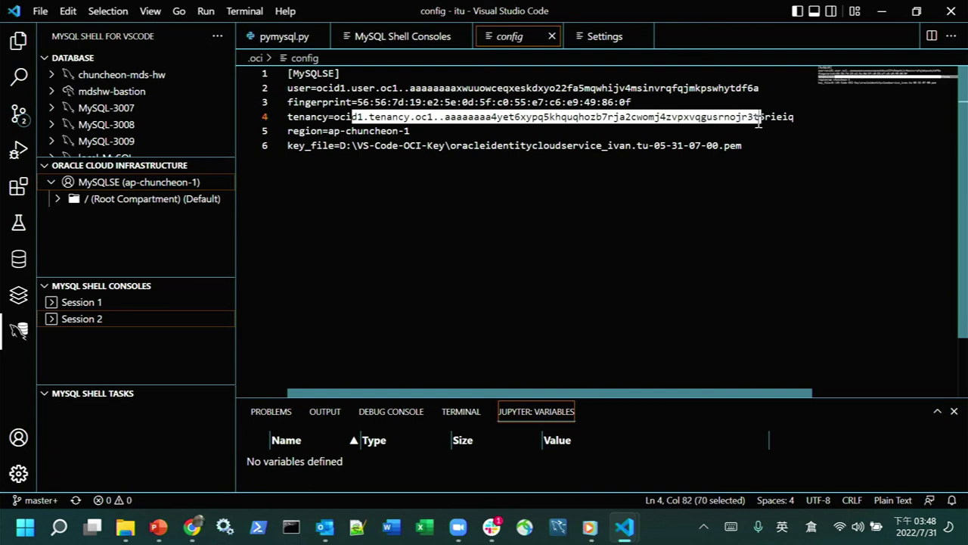
click(759, 124)
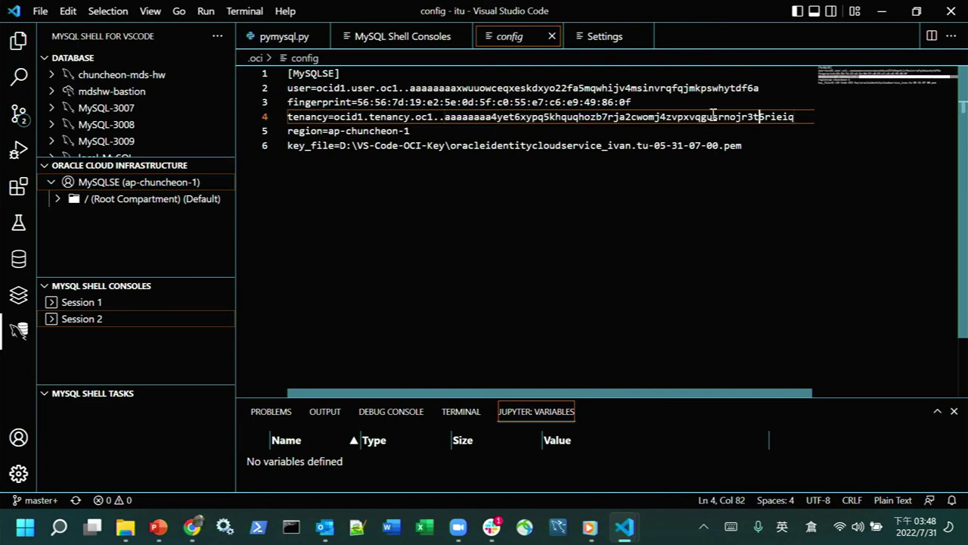
drag(335, 145, 377, 130)
click(377, 130)
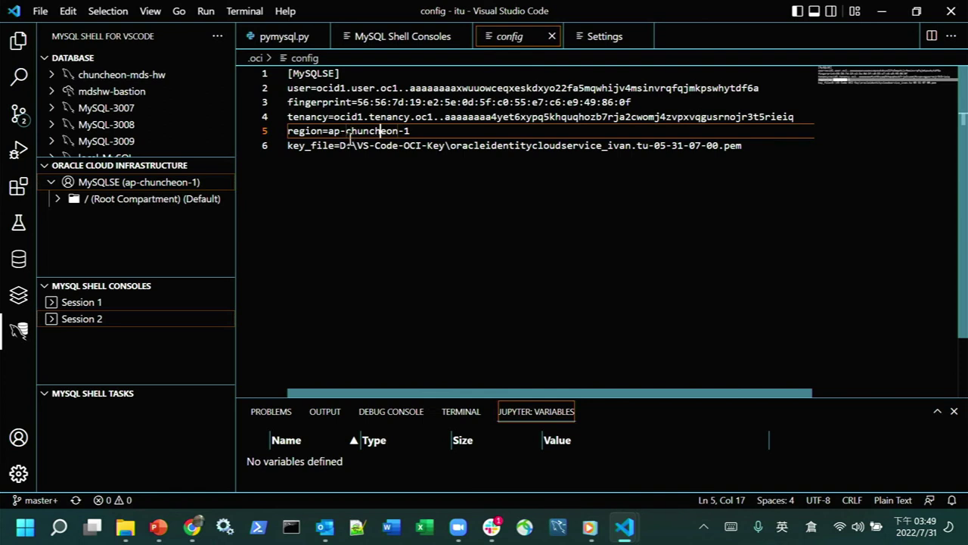
drag(351, 145, 727, 157)
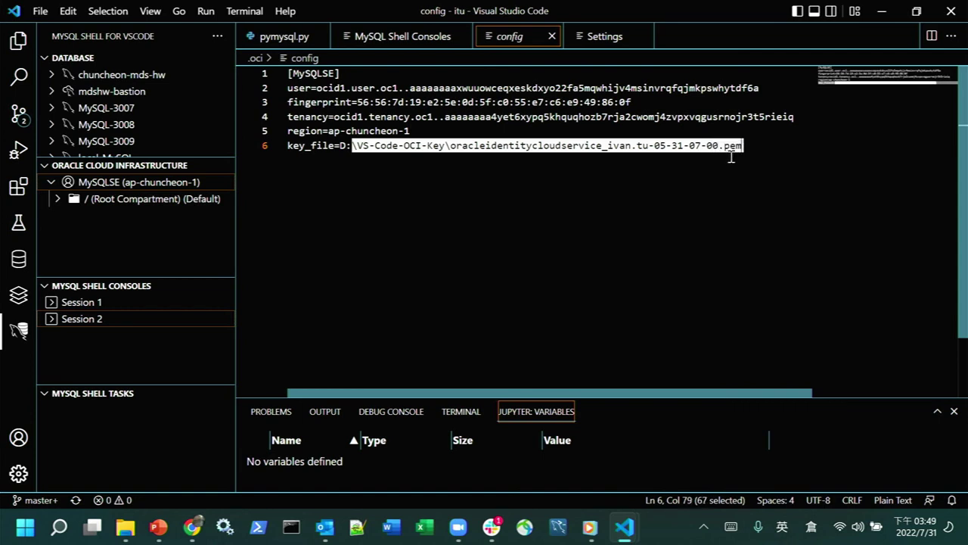
click(740, 155)
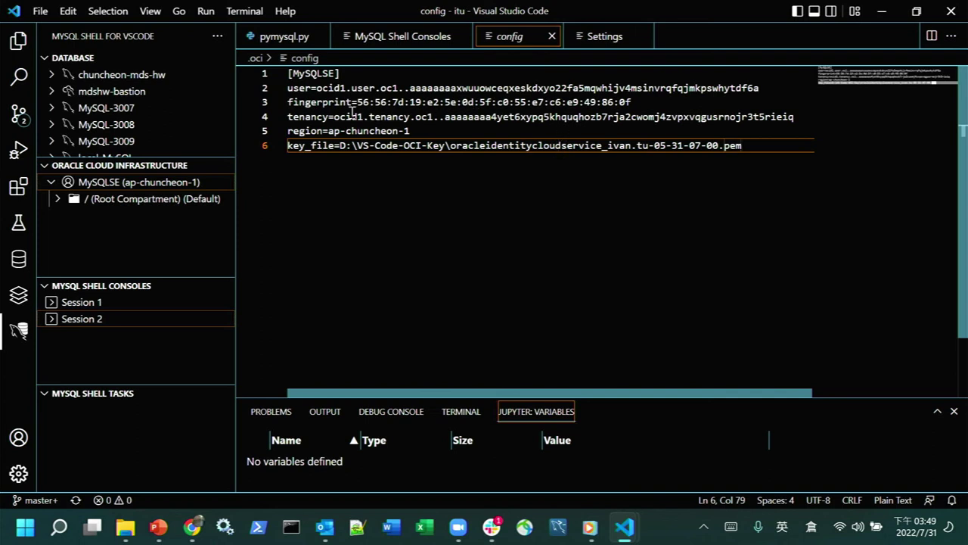
drag(334, 115, 644, 109)
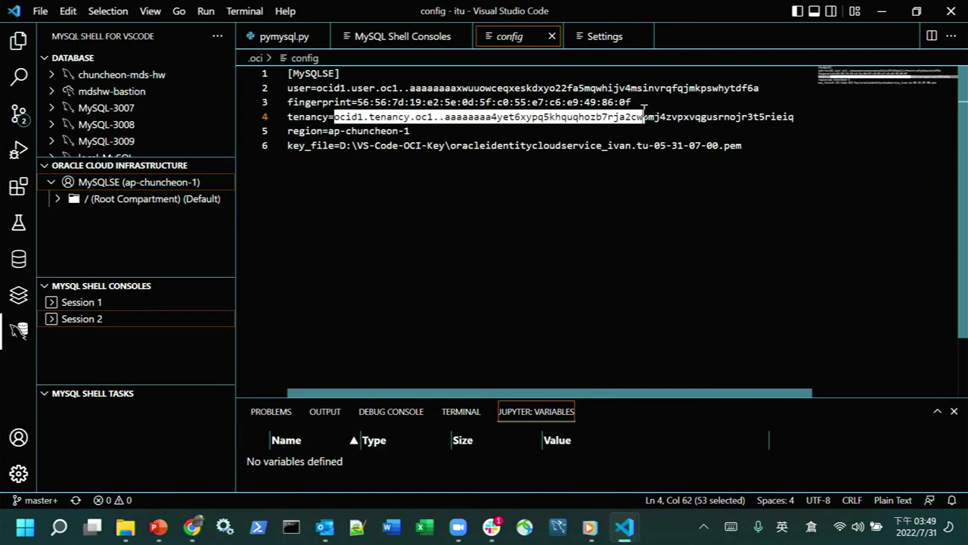
drag(357, 102, 628, 106)
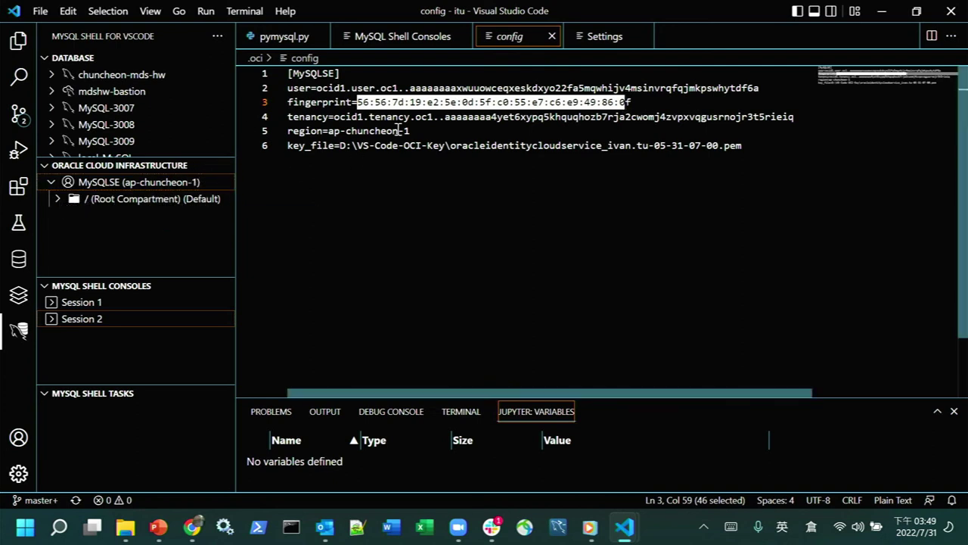
Expand the root compartment, its Sandbox compartment and the presenter's own sandbox to browse its DB systems and compute instances.
click(58, 199)
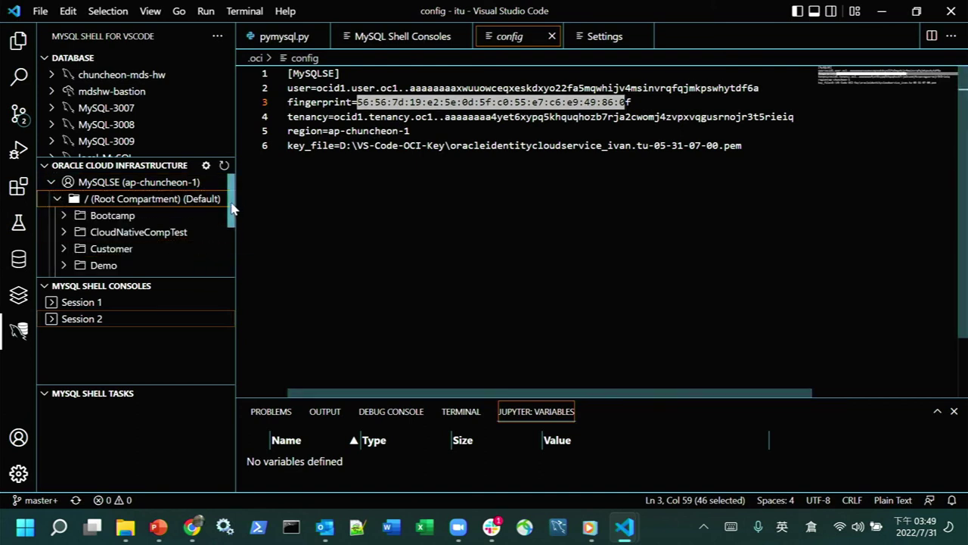
drag(237, 201, 240, 258)
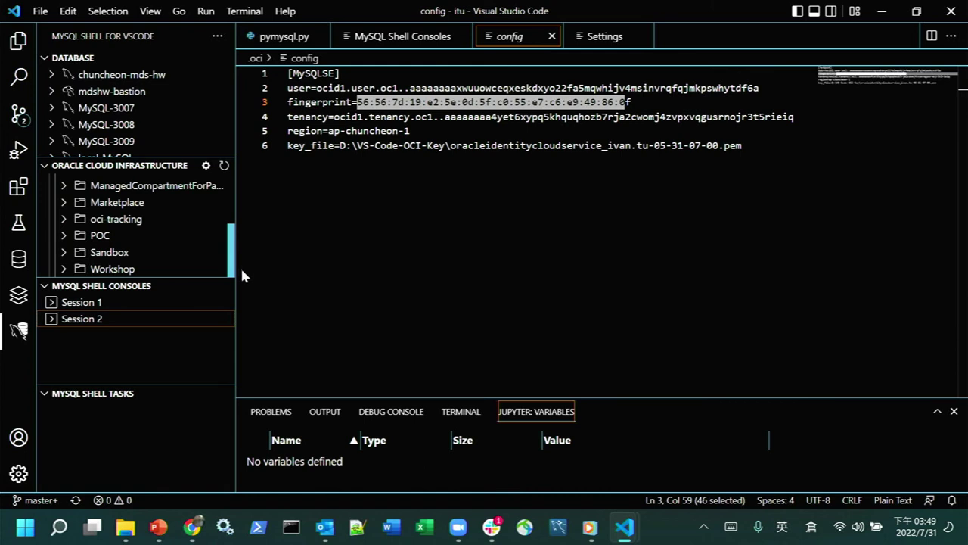
click(65, 256)
drag(234, 199, 231, 227)
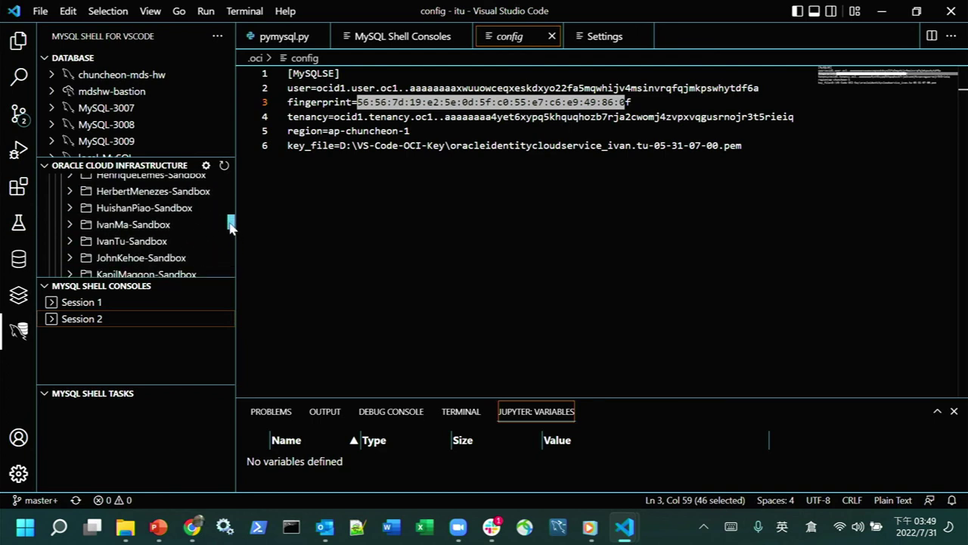
click(68, 242)
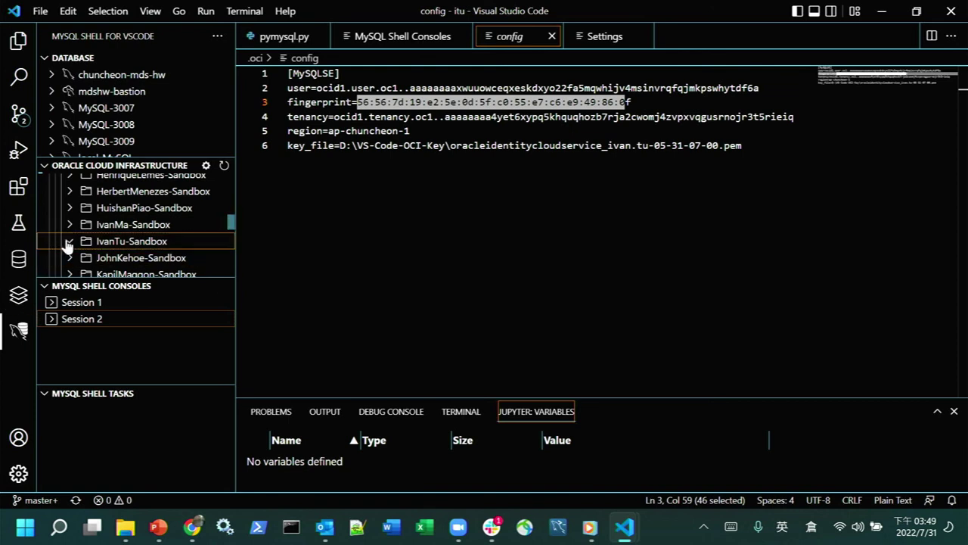
mouse_move(233, 219)
mouse_down()
mouse_move(232, 235)
mouse_move(232, 215)
mouse_up()
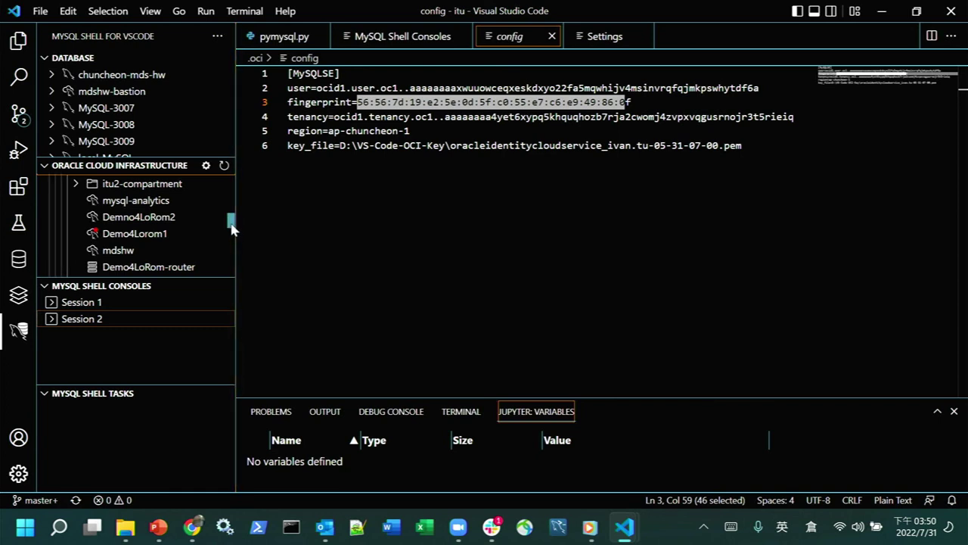
scroll(232, 220, down, 3)
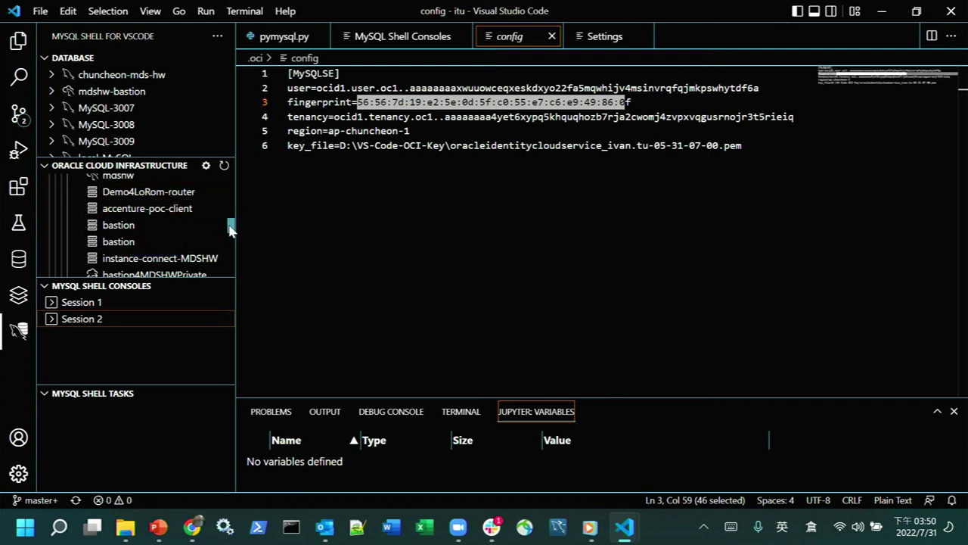
scroll(232, 224, up, 2)
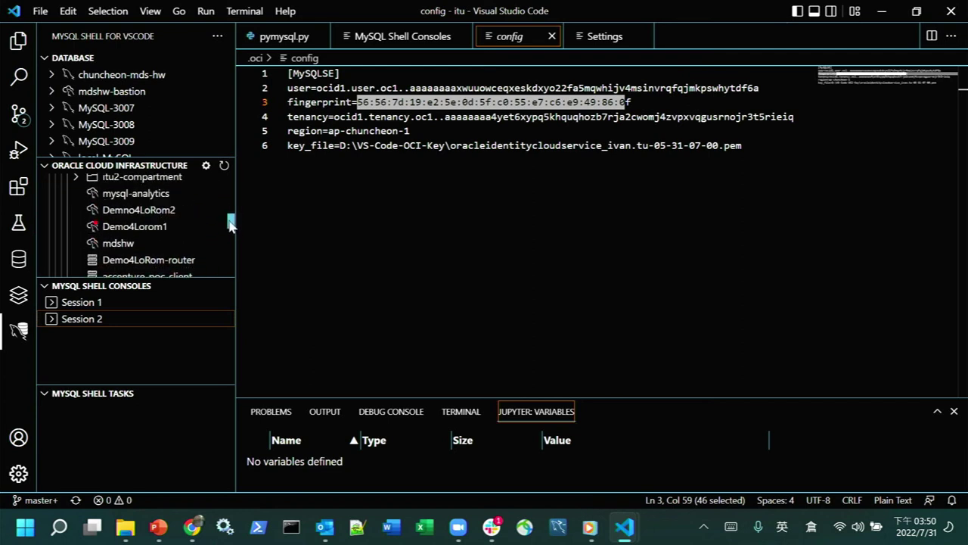
View the actions available for the Demno4LoRom2 DB system, and look through the bastion entries in the same compartment.
right_click(156, 217)
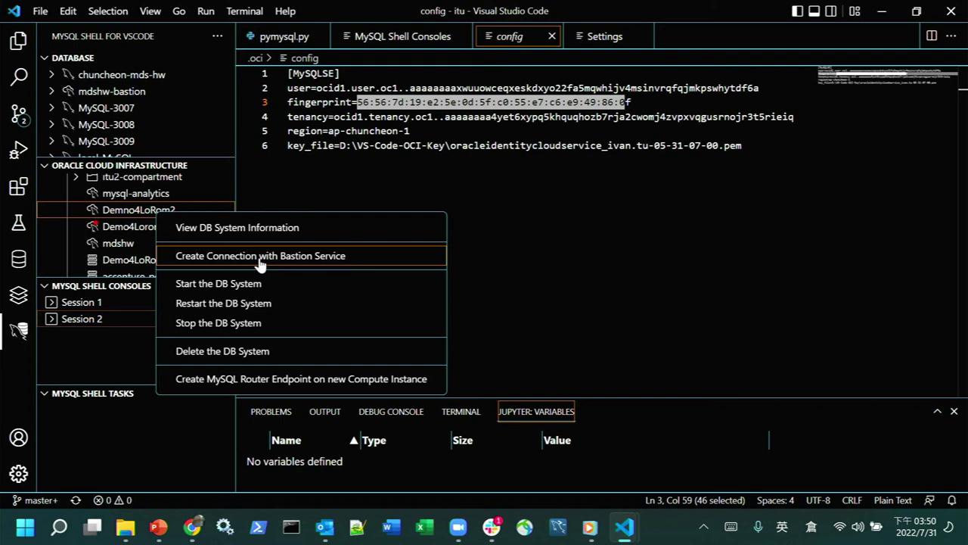
click(112, 267)
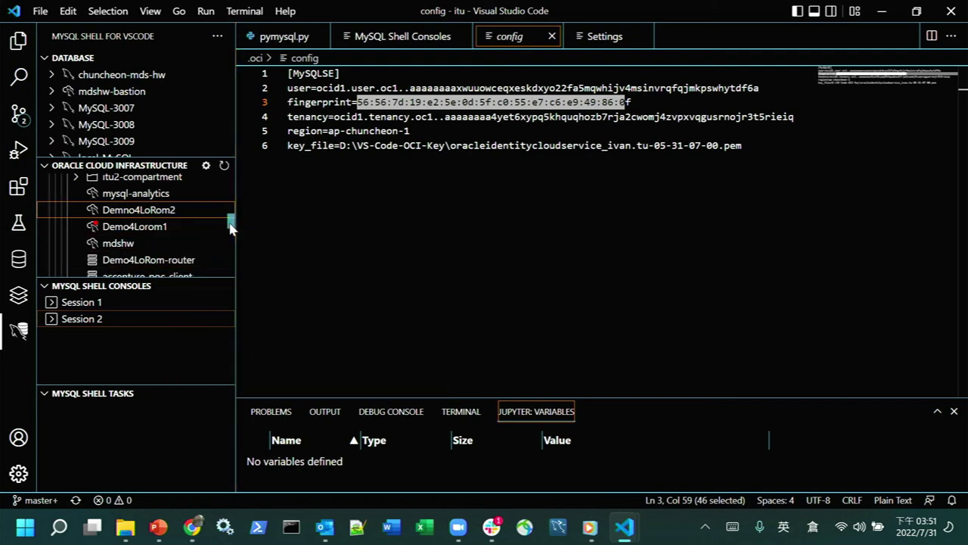
scroll(231, 232, down, 2)
scroll(231, 228, down, 3)
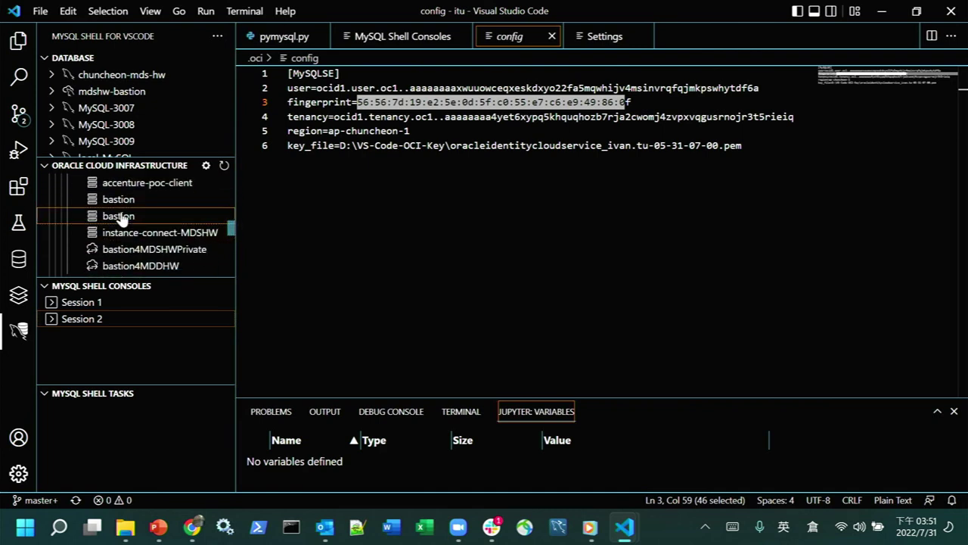
scroll(232, 227, up, 5)
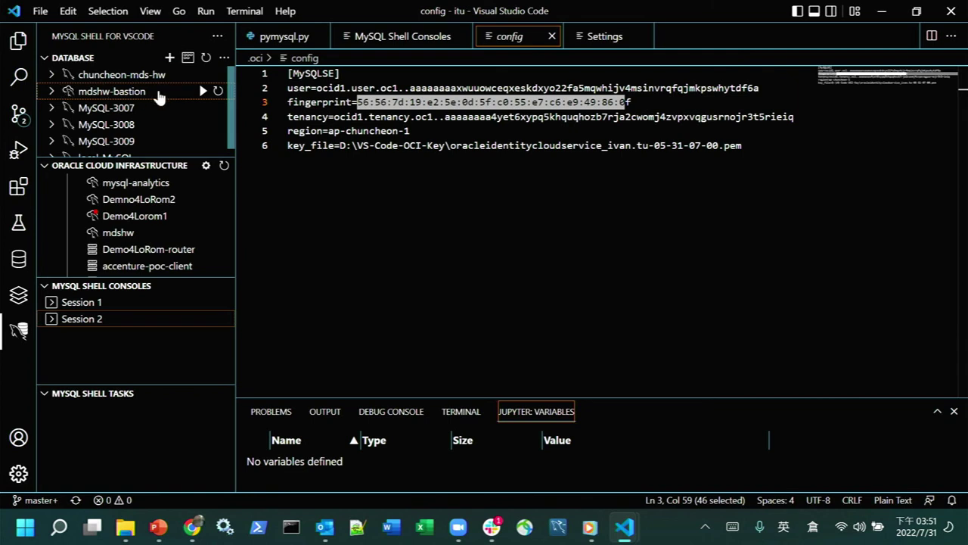
Try to expand the mdshw-bastion database connection, and display the Session 1 shell console.
click(51, 91)
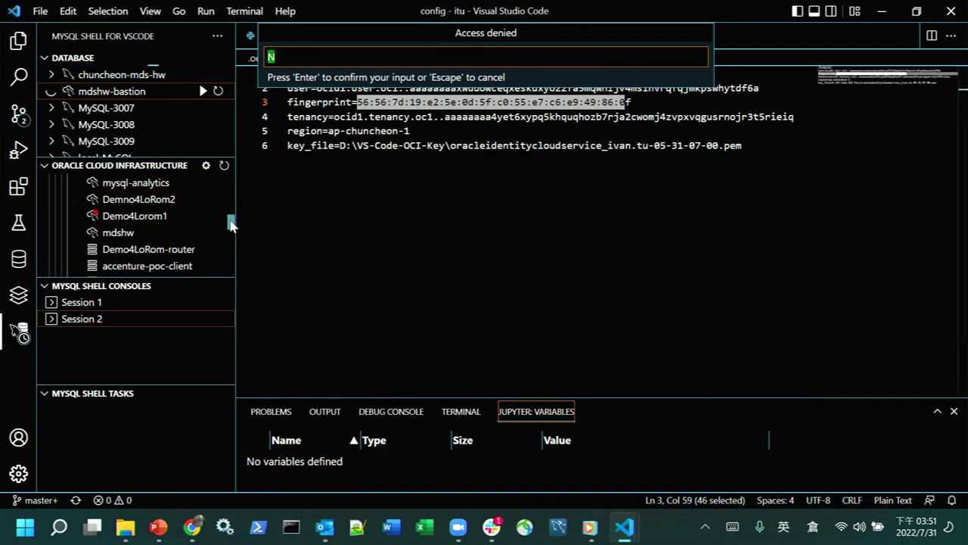
drag(231, 223, 231, 236)
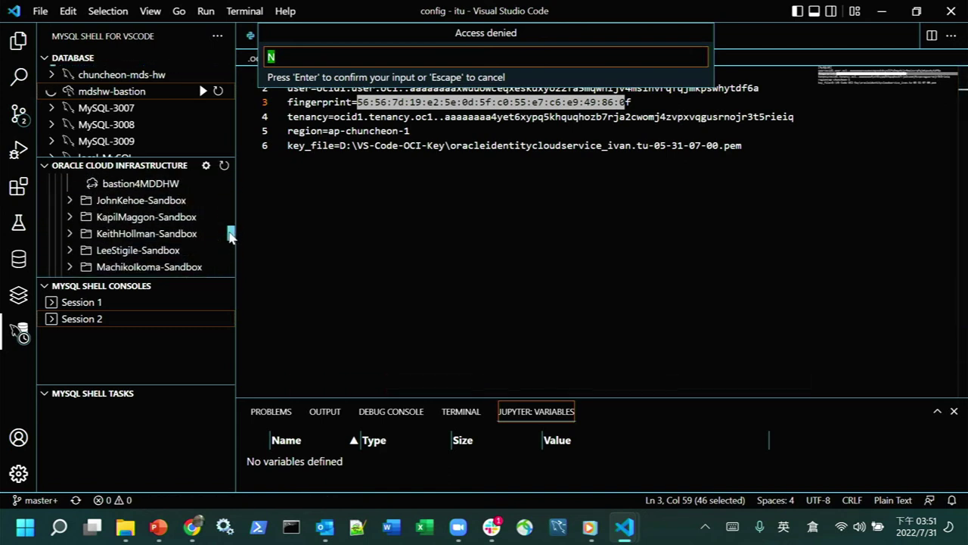
scroll(230, 236, up, 2)
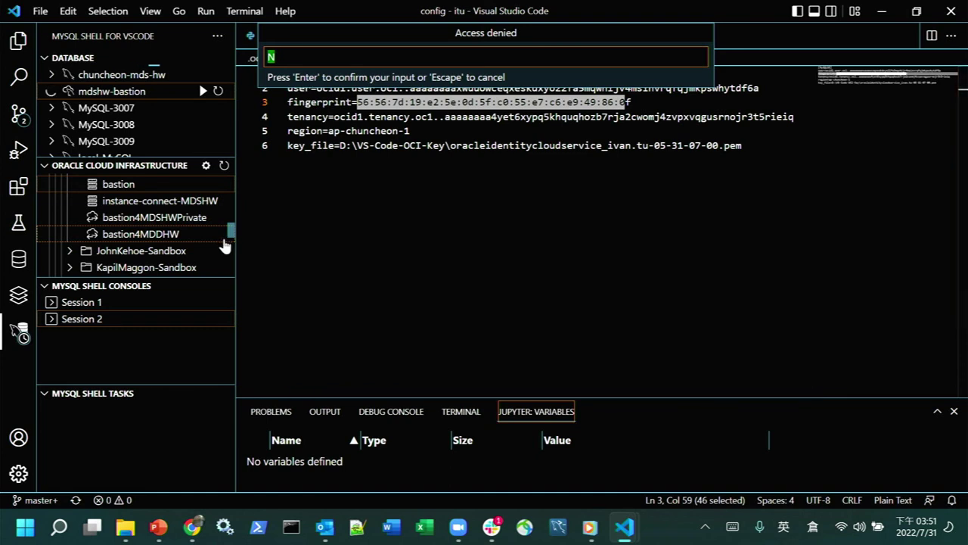
drag(232, 236, 235, 185)
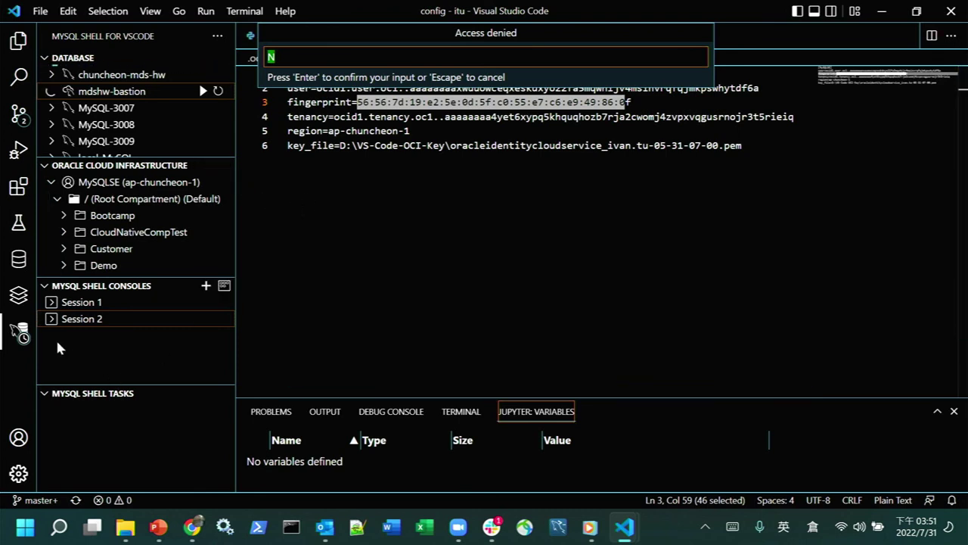
click(76, 307)
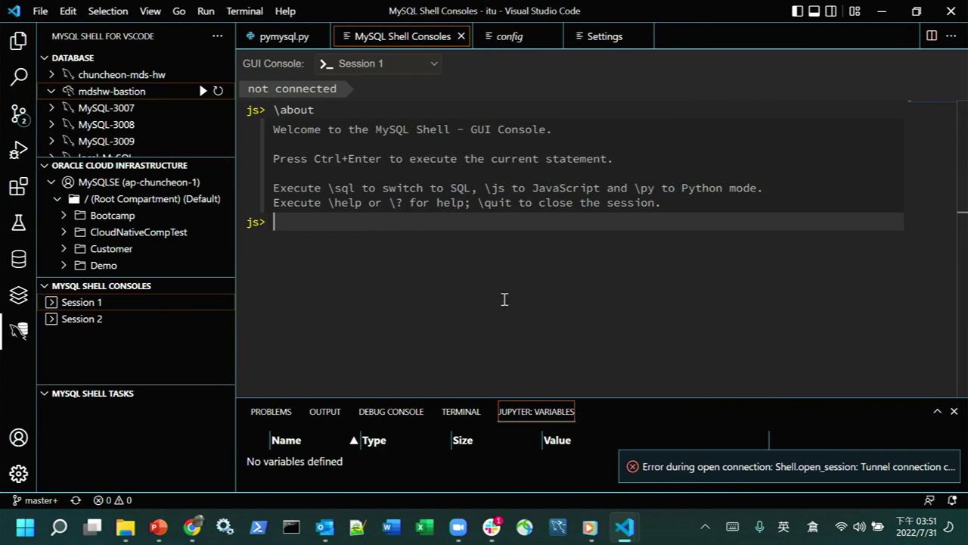
Switch to PowerPoint and advance the presentation to slide 19, which highlights the notebook editor area.
click(160, 530)
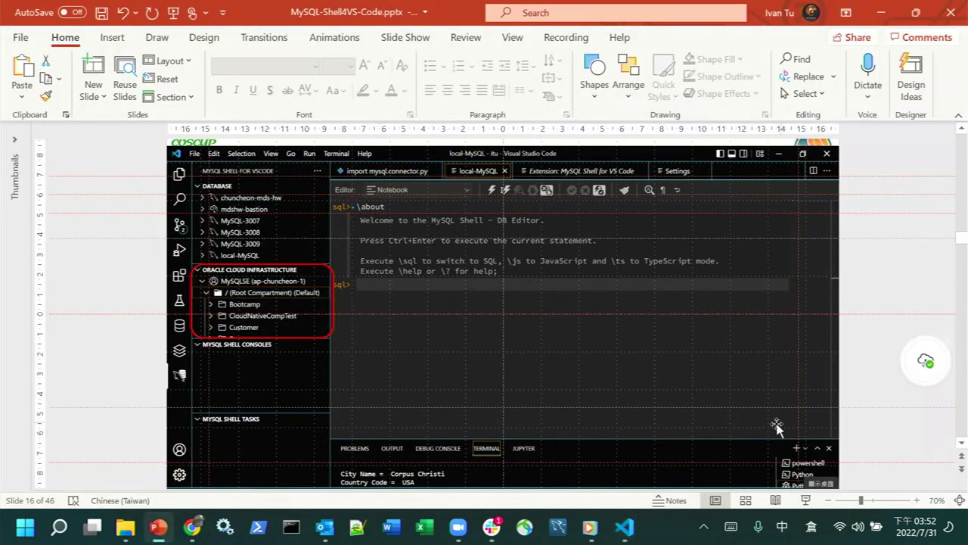
key(Page_Down)
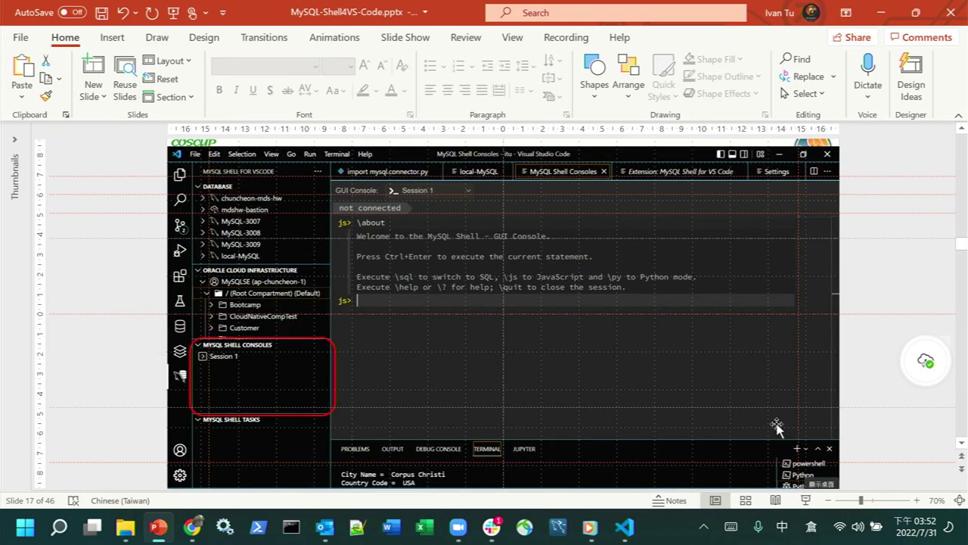
key(Page_Down)
key(Page_Down)
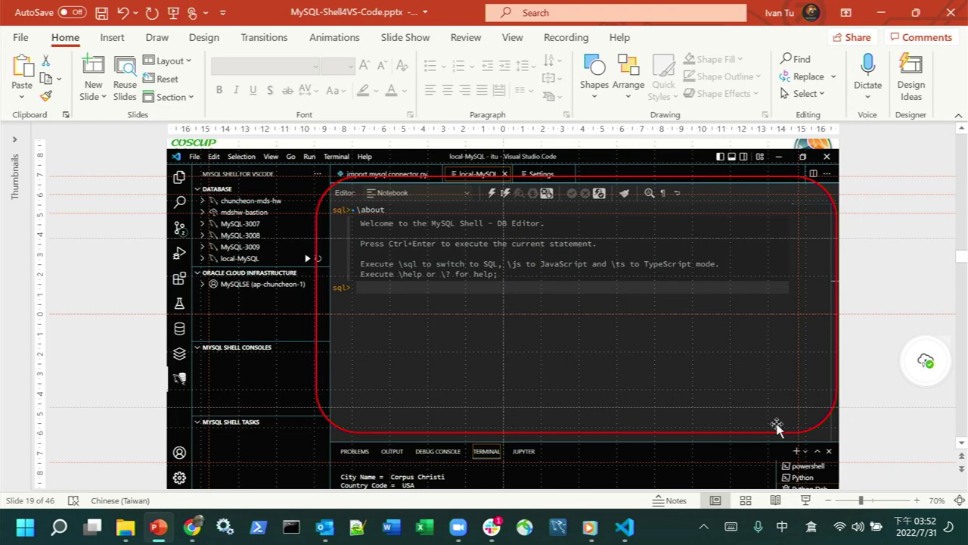
Switch back to Visual Studio Code, enlarge the lower panel, and open the local-MySQL connection in a notebook editor.
key(alt+Tab)
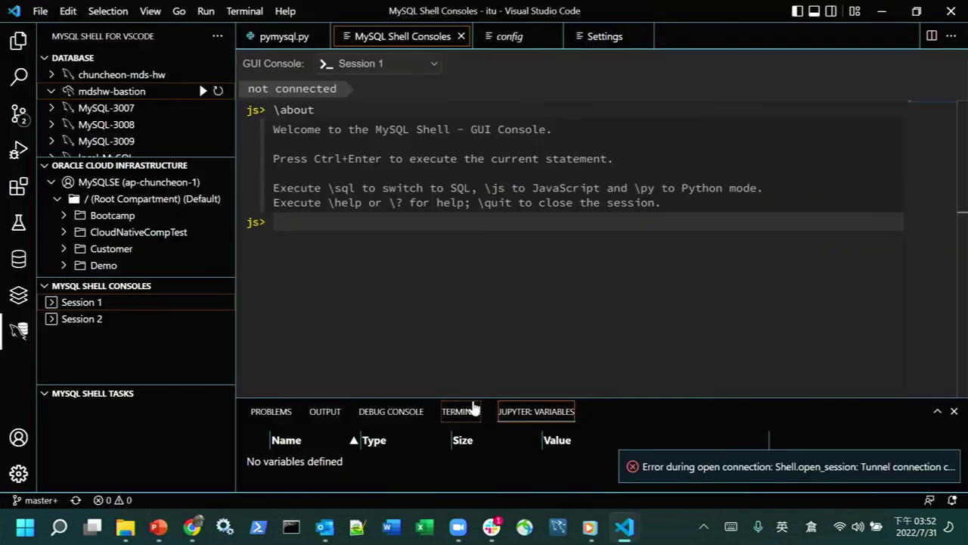
drag(476, 398, 488, 335)
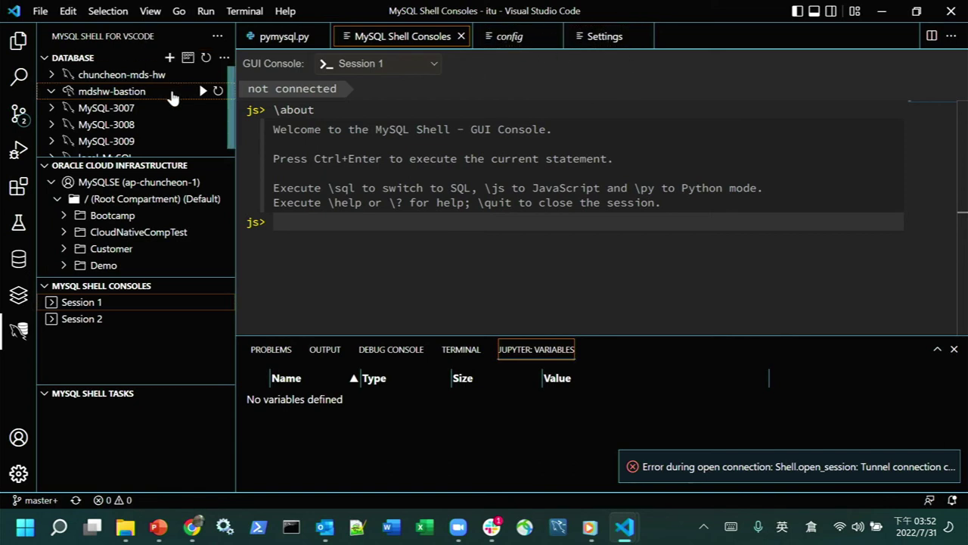
click(203, 97)
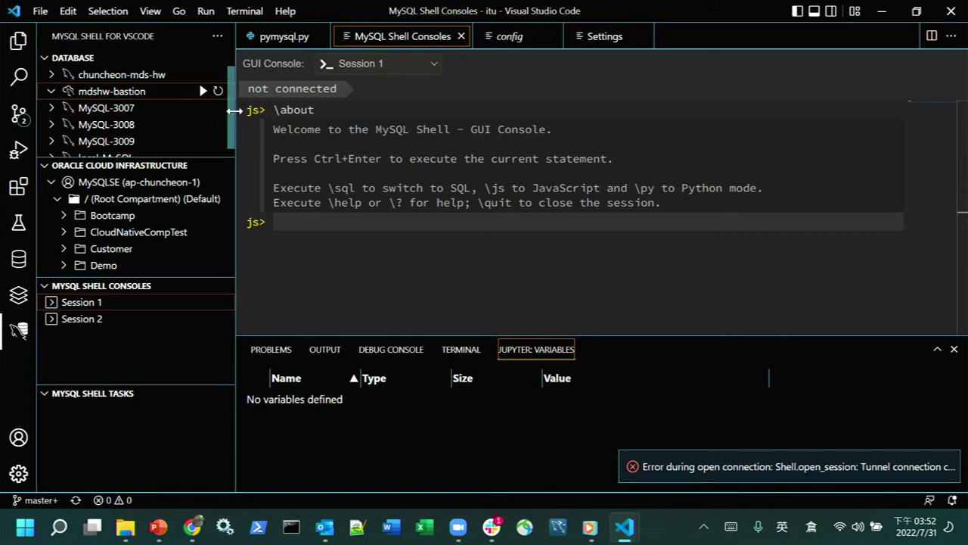
click(203, 76)
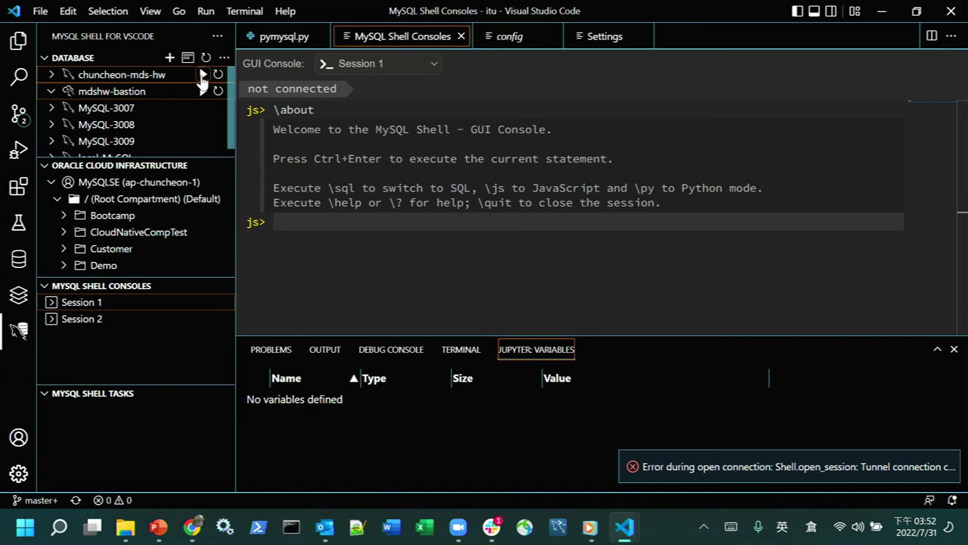
click(203, 91)
scroll(231, 97, down, 1)
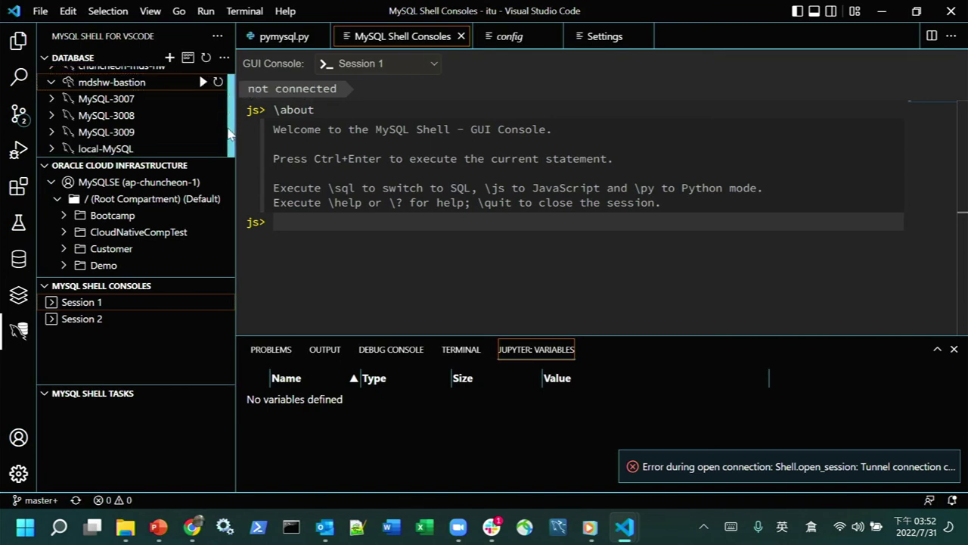
click(202, 149)
click(203, 149)
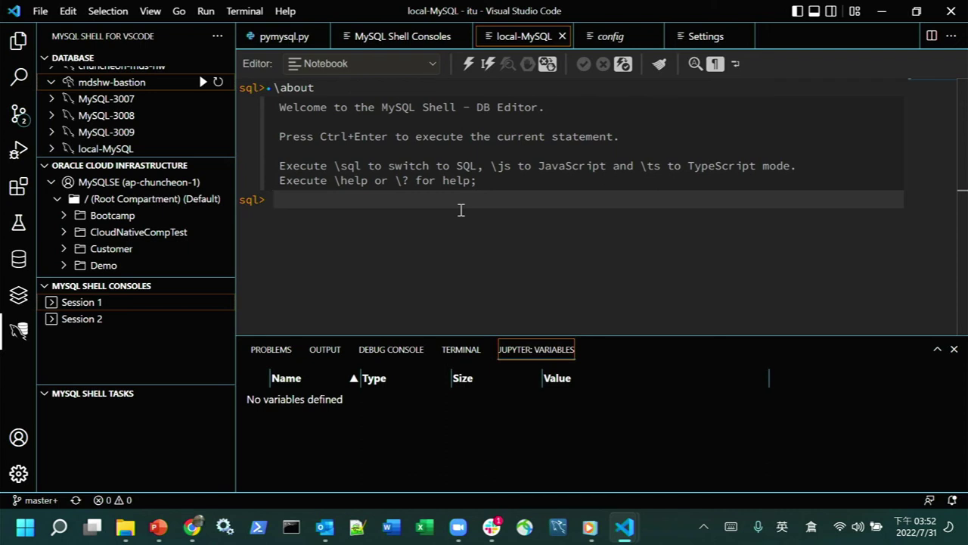
text(use)
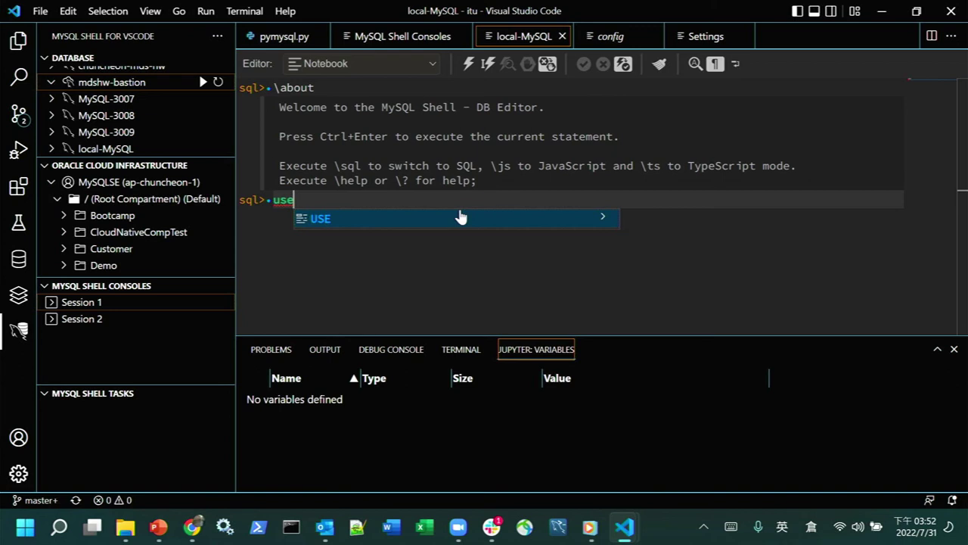
key(BackSpace)
key(BackSpace)
key(BackSpace)
text(us)
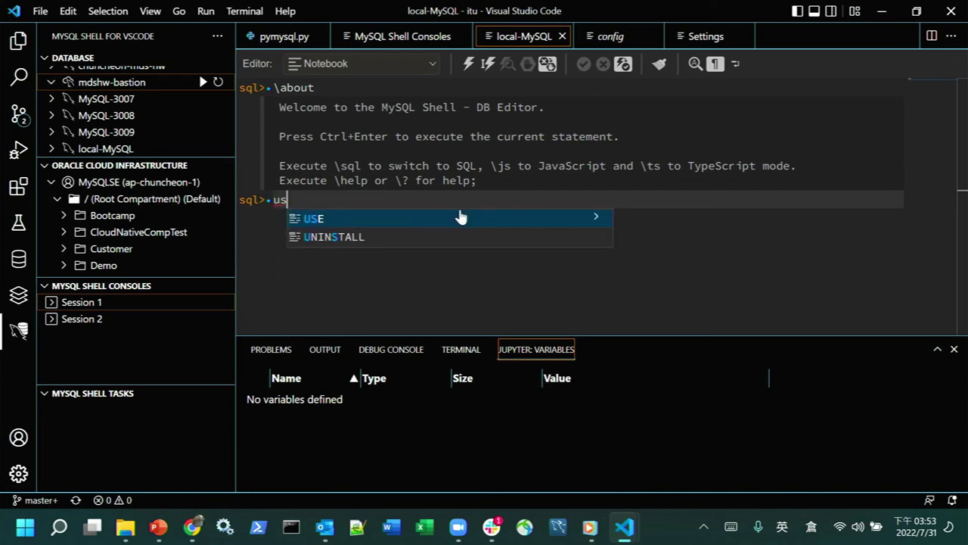
click(461, 218)
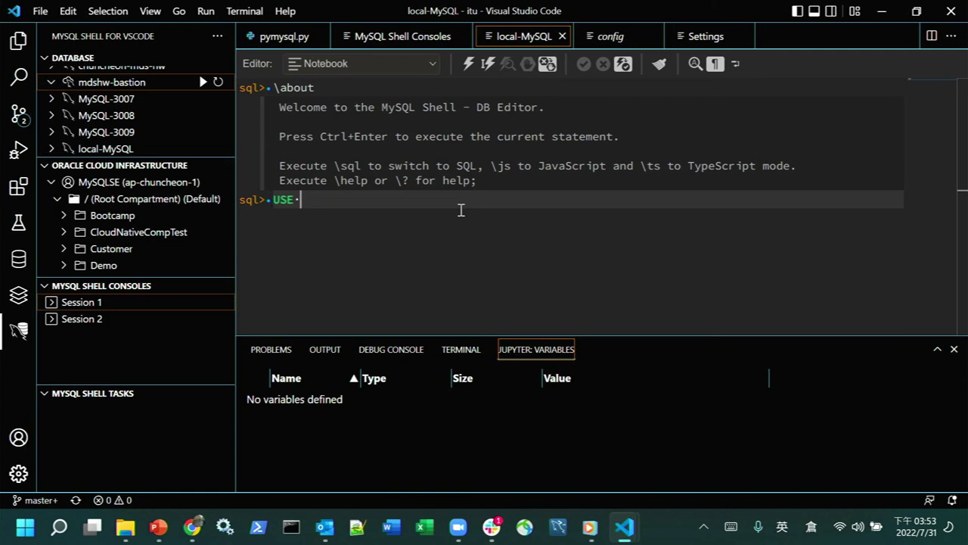
text(air)
key(BackSpace)
key(BackSpace)
key(BackSpace)
key(BackSpace)
key(BackSpace)
key(BackSpace)
key(BackSpace)
Run "show databases;" in the local-MySQL notebook.
text(show databas)
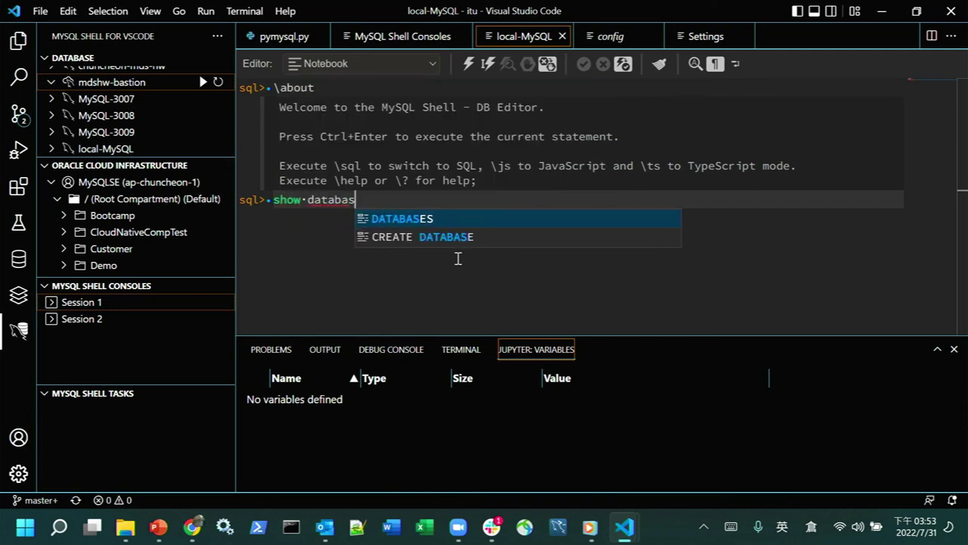
text(es;)
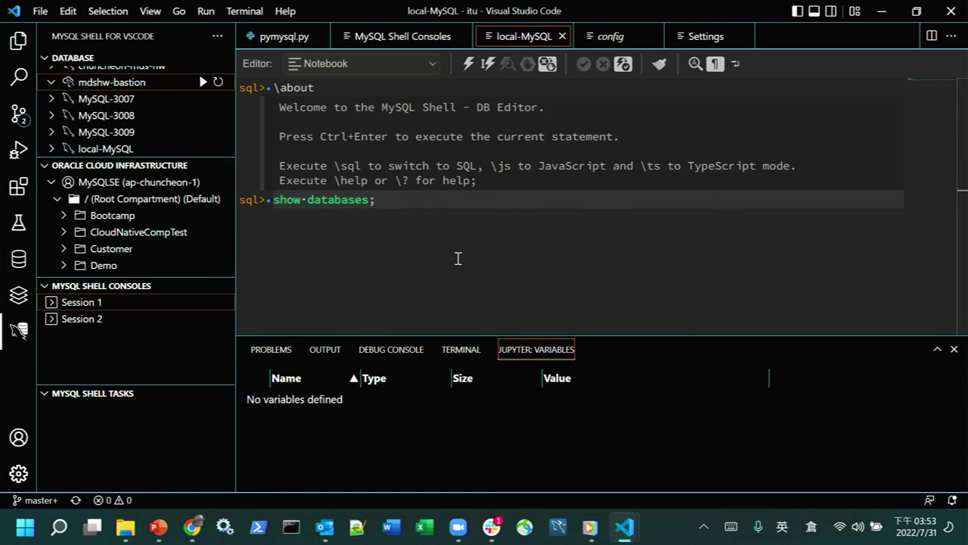
key(ctrl+Return)
Make airportdb the current database by executing "use airportdb".
text(usr)
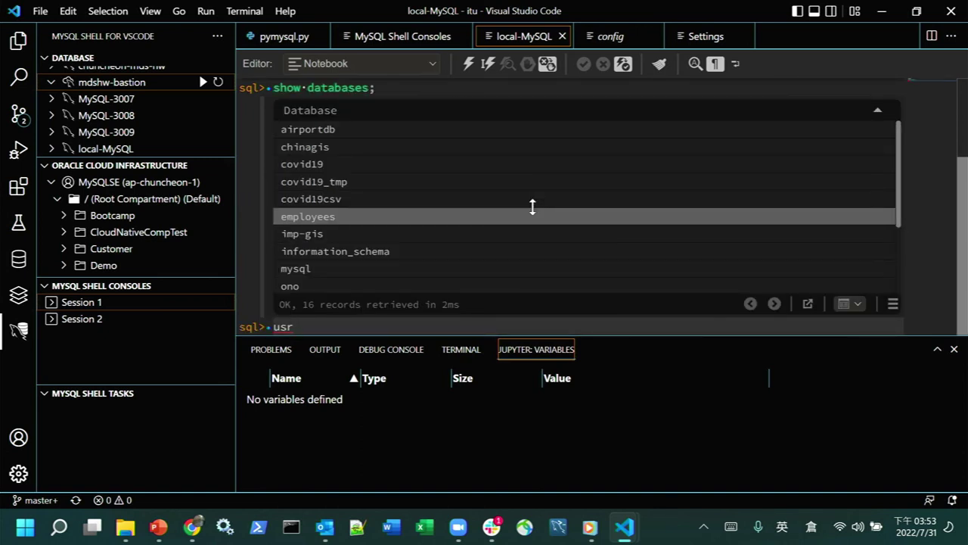
key(BackSpace)
text(e airportdb)
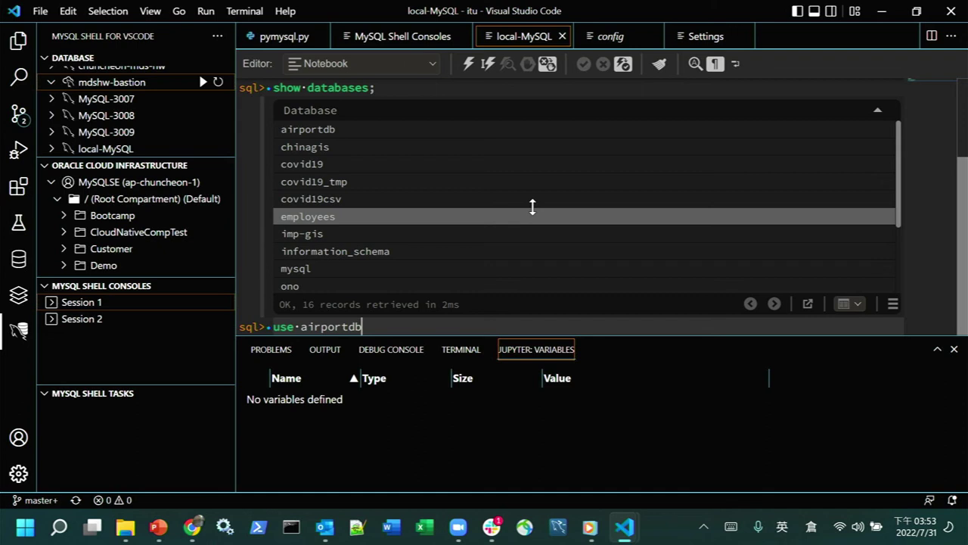
key(ctrl+Return)
Execute "show tables;" and look through the list of airportdb tables.
text(show tables;)
key(Return)
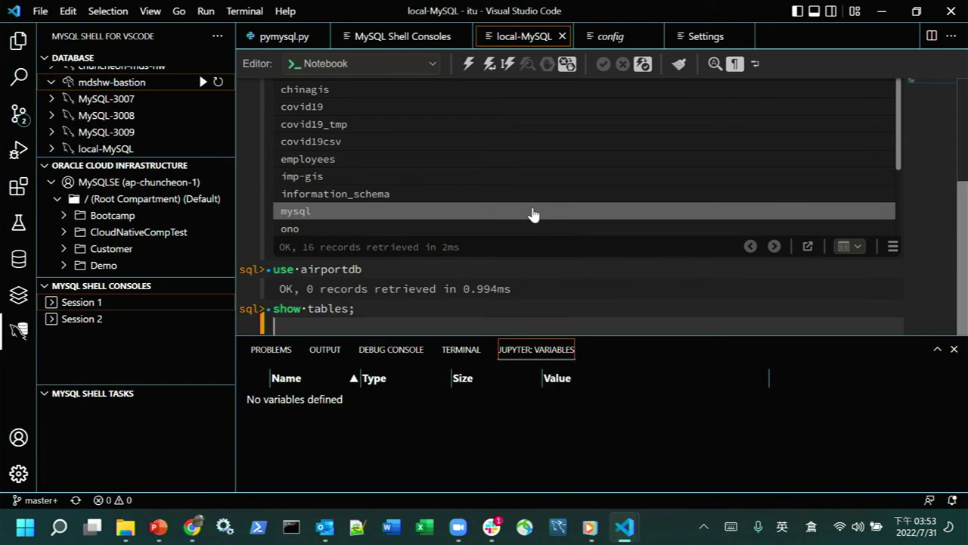
key(BackSpace)
key(ctrl+Return)
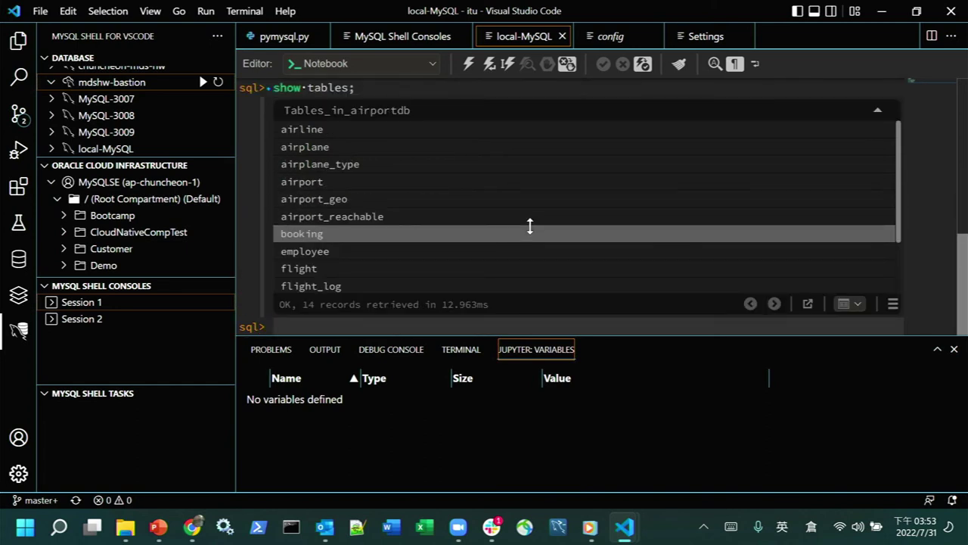
scroll(530, 226, down, 2)
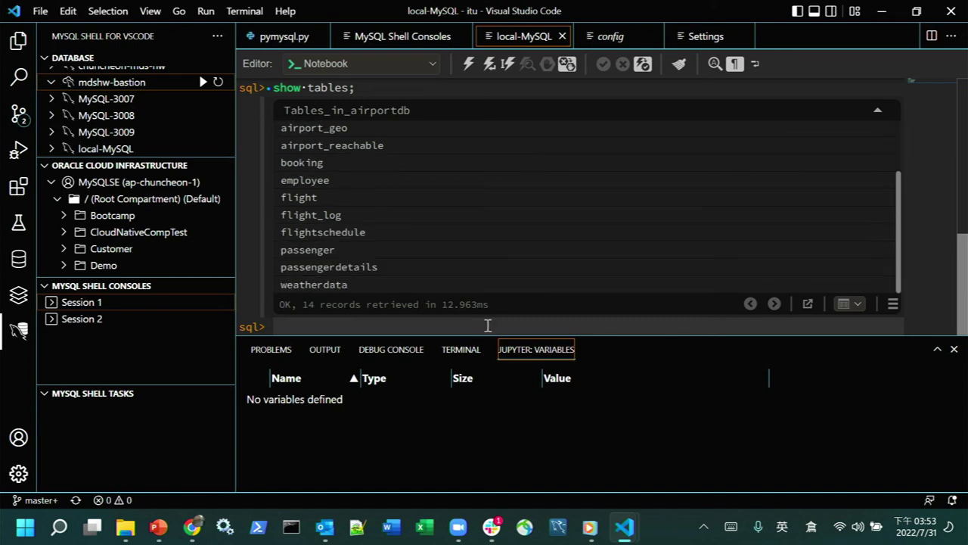
Query the first three bookings with "select * from booking limit 3;".
text(sel)
key(BackSpace)
key(BackSpace)
key(BackSpace)
text(select )
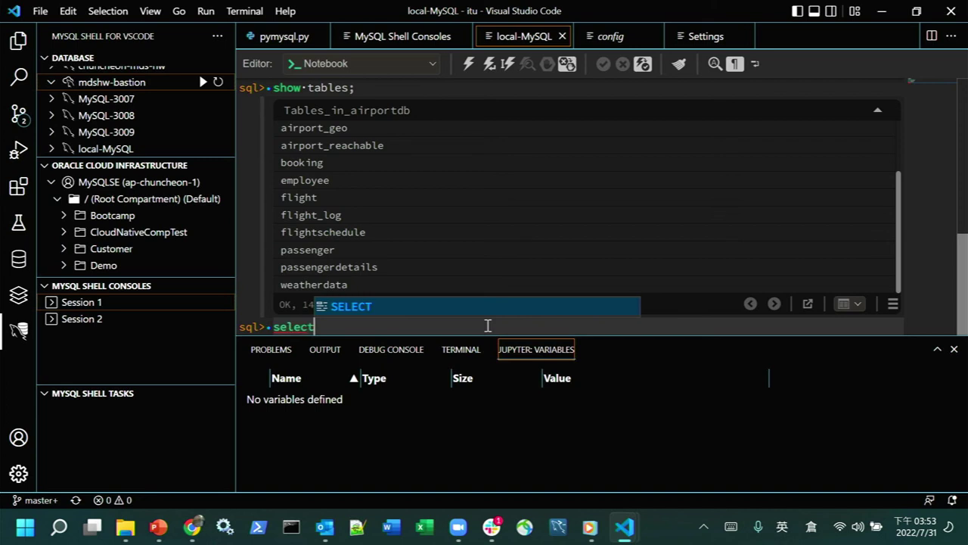
text(* fr)
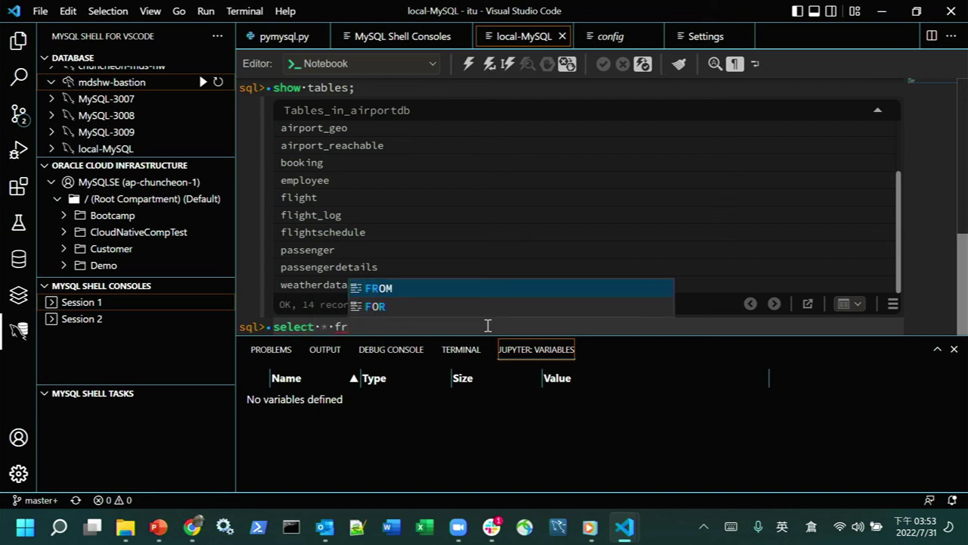
text(om )
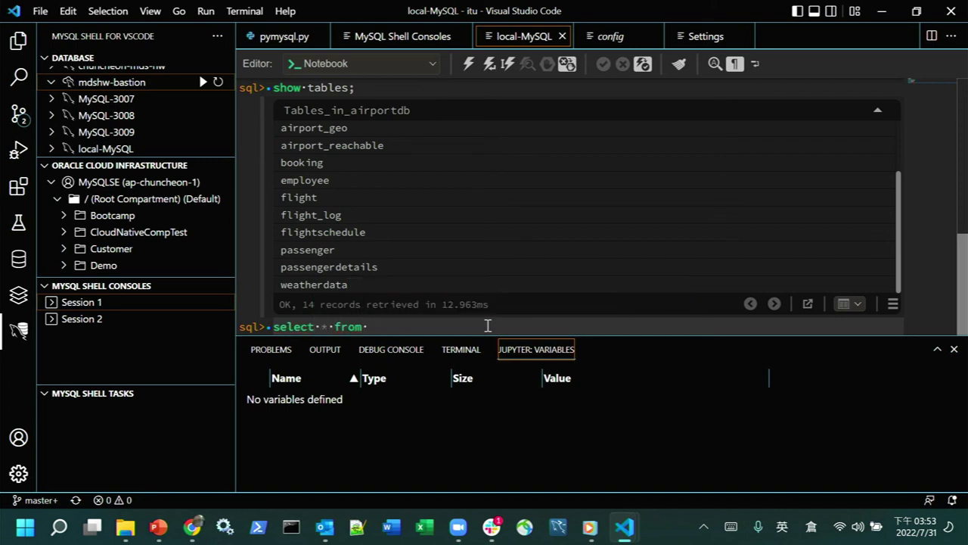
text(book)
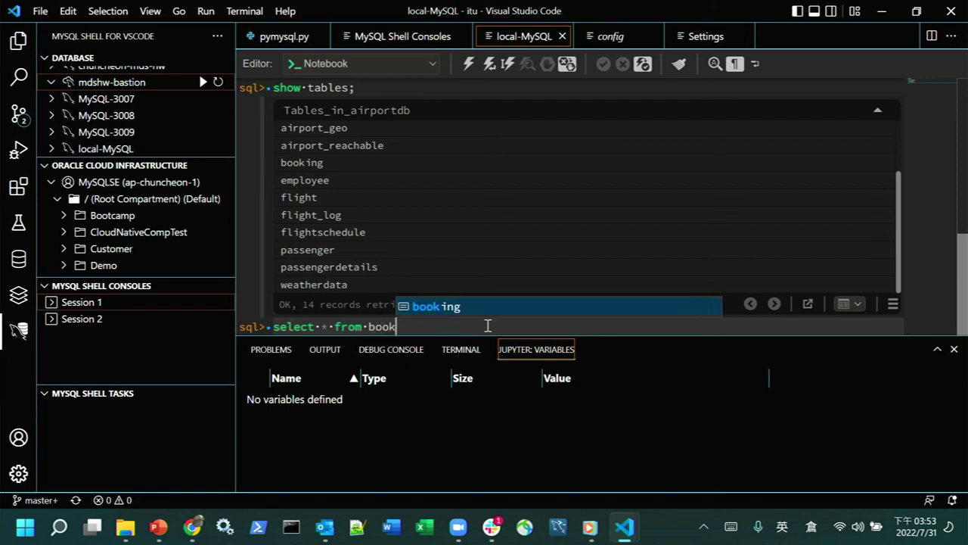
text(ing)
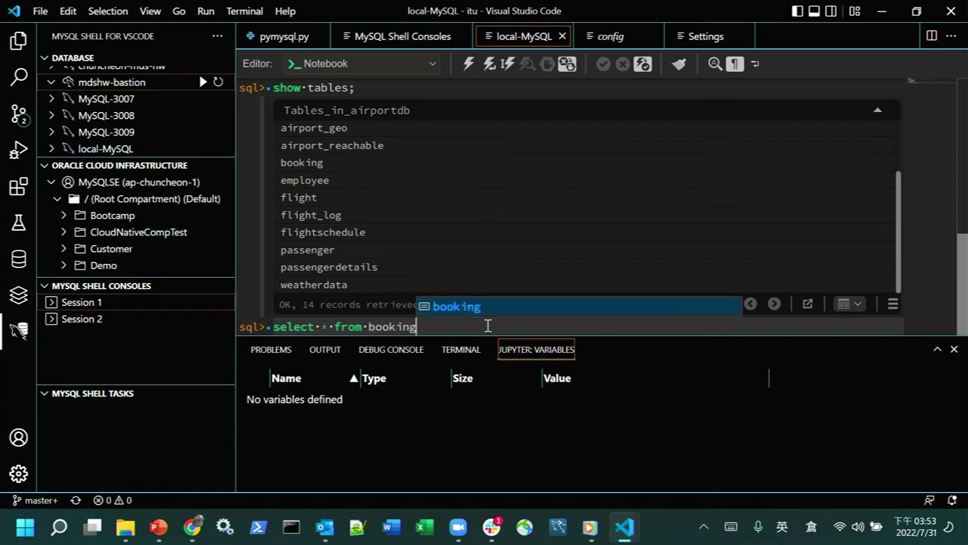
text( li)
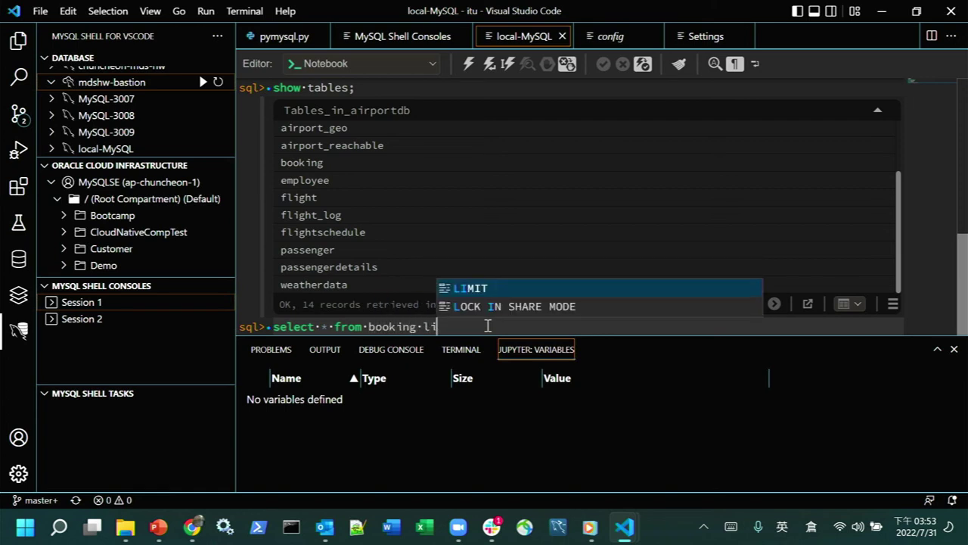
text(mit 3)
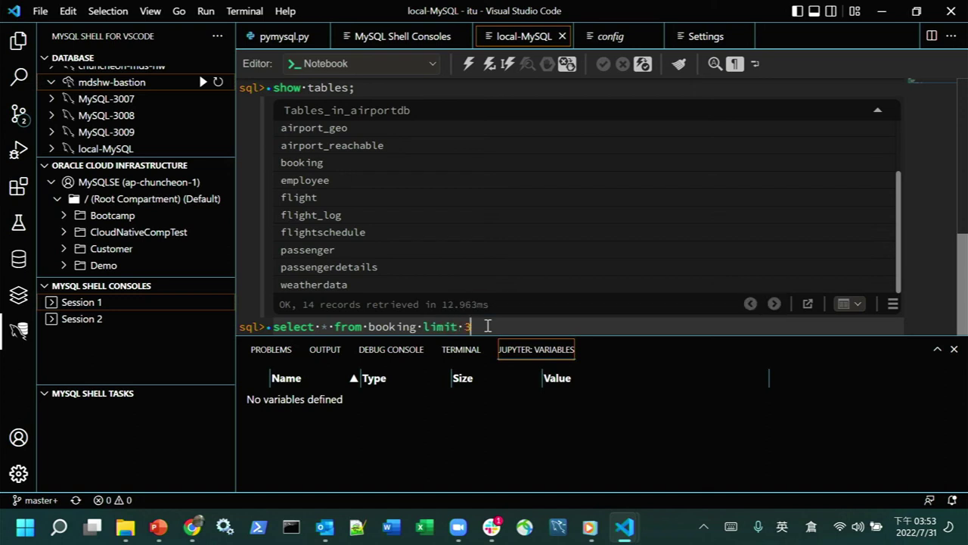
text(;)
key(ctrl+Return)
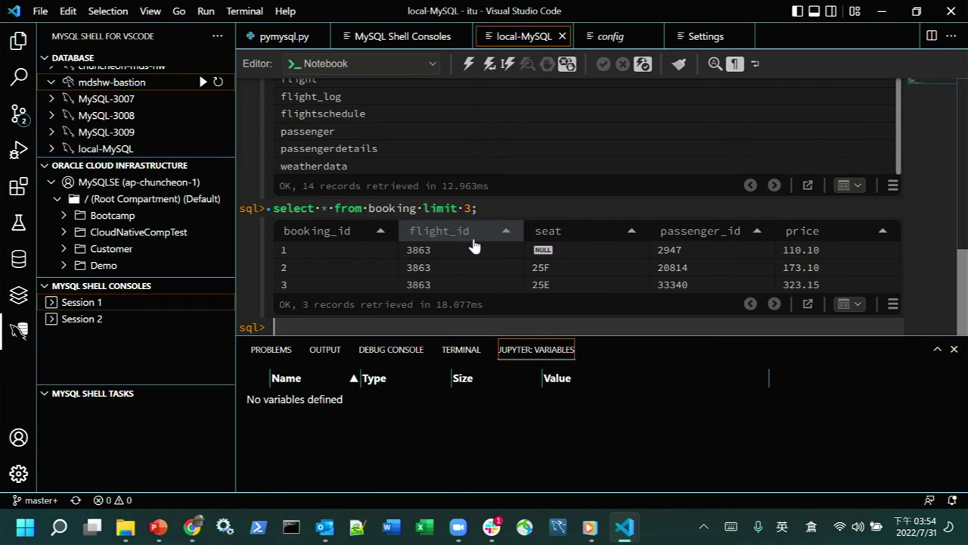
Edit the executed booking query in place to use limit 5 and run it again.
key(Up)
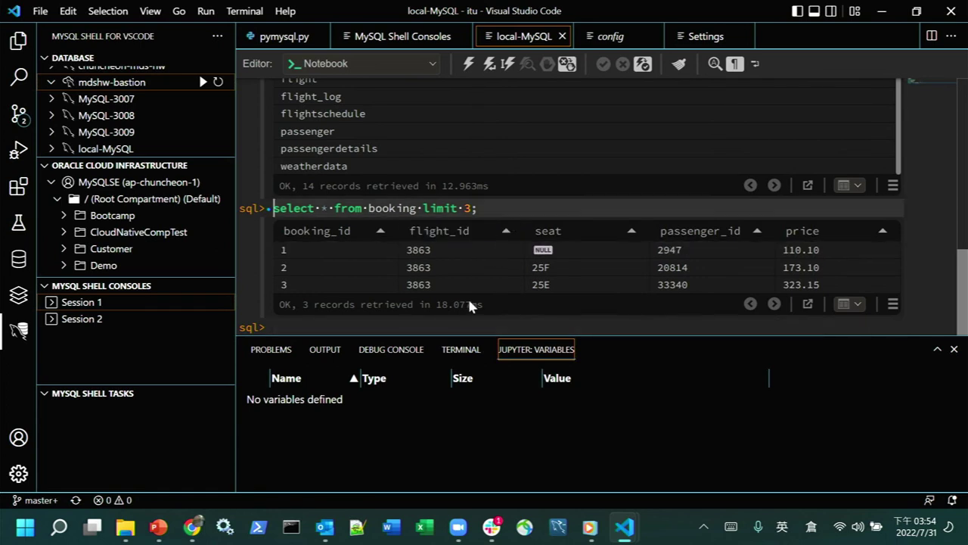
key(Right)
key(Right)
key(Right)
key(Right)
key(Right)
key(Right)
key(Right)
key(Right)
key(Right)
key(Right)
key(Right)
key(Right)
key(Right)
key(Right)
key(Right)
key(Right)
key(Right)
key(Right)
key(Right)
key(Right)
key(Right)
key(BackSpace)
text(5)
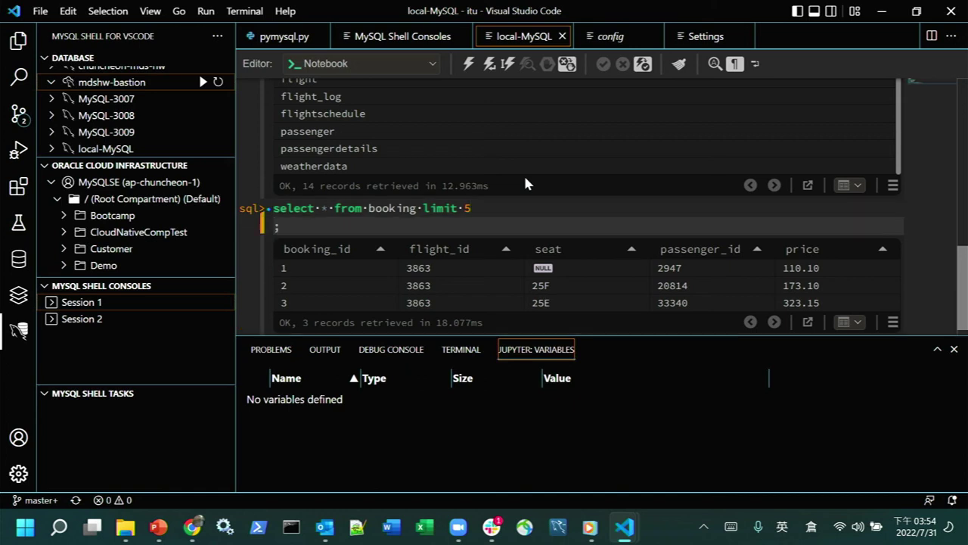
key(ctrl+Return)
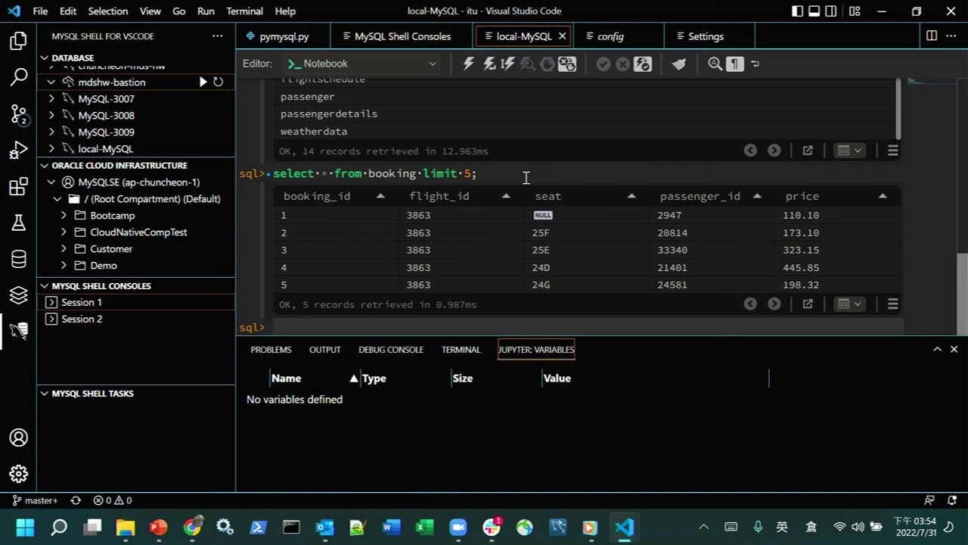
Switch to PowerPoint and advance the presentation to slide 22 about the SQL Notebook.
click(159, 529)
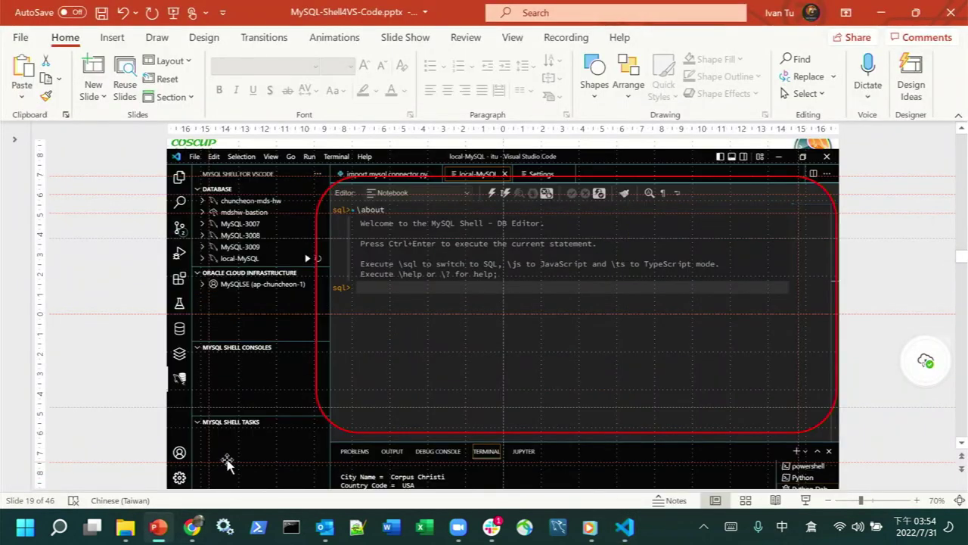
scroll(227, 465, down, 1)
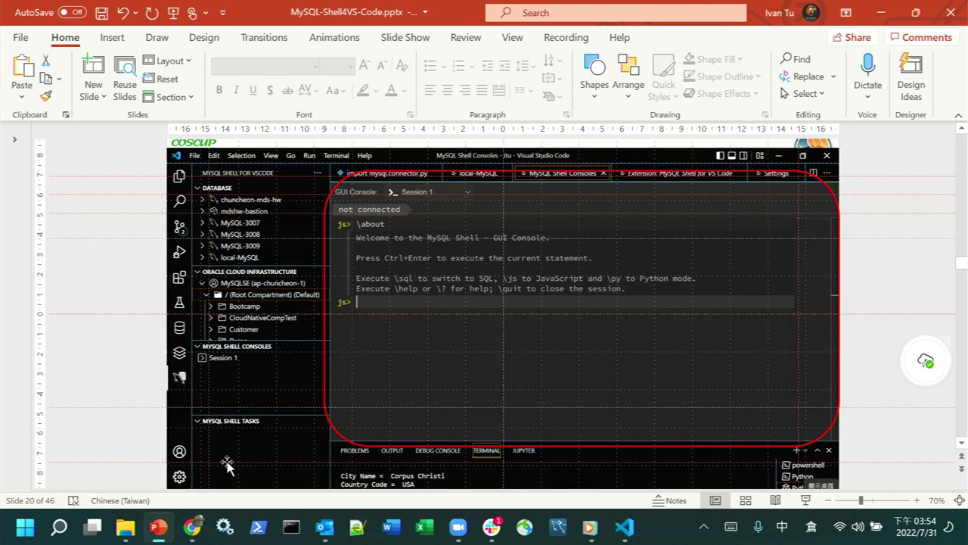
scroll(227, 466, up, 1)
scroll(227, 465, down, 1)
scroll(227, 465, down, 1)
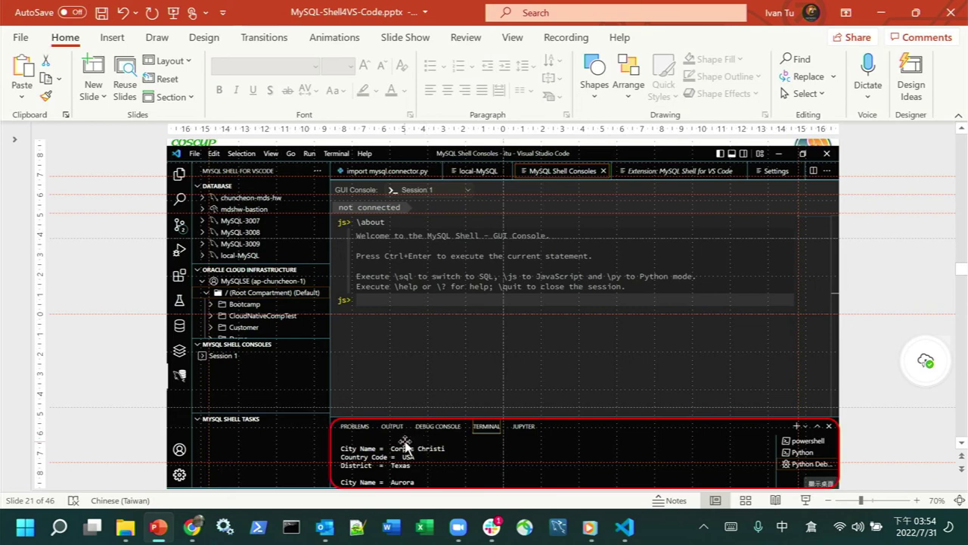
scroll(406, 445, down, 1)
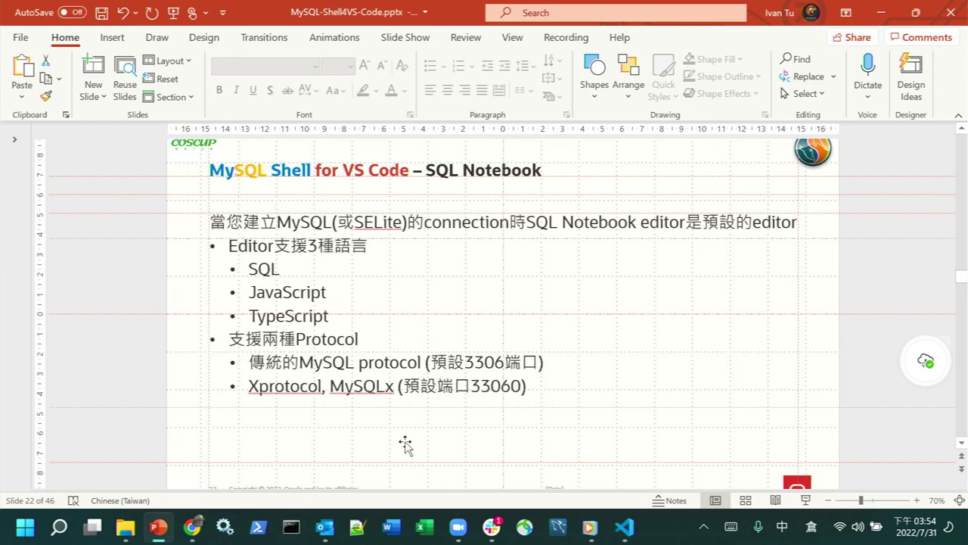
Return to Visual Studio Code and change the notebook to JavaScript mode by executing "\js".
key(alt+Tab)
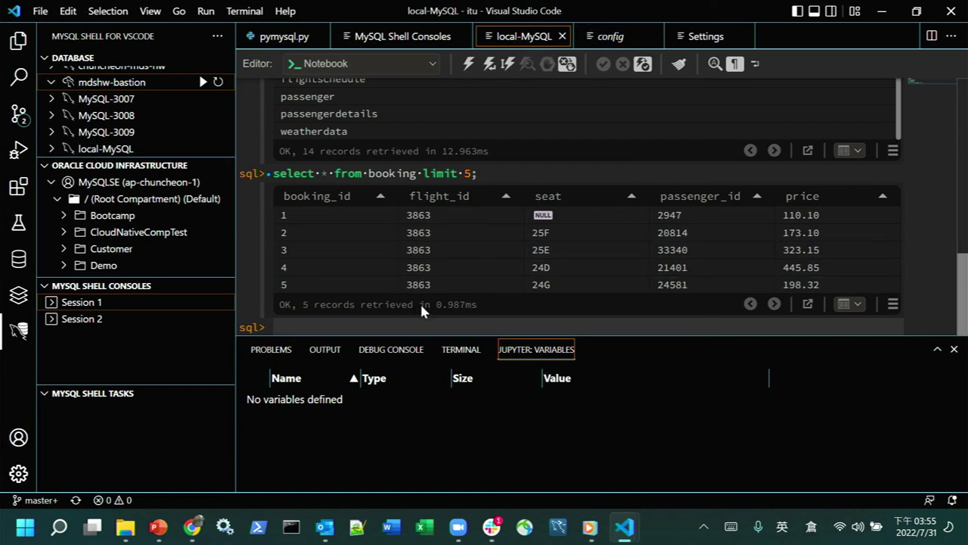
click(447, 328)
text(\)
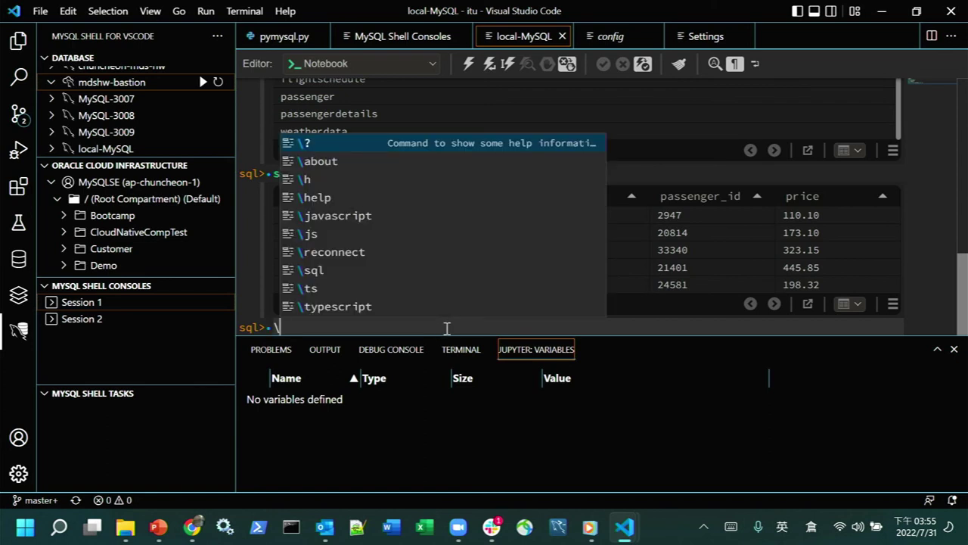
text(pt)
key(BackSpace)
key(BackSpace)
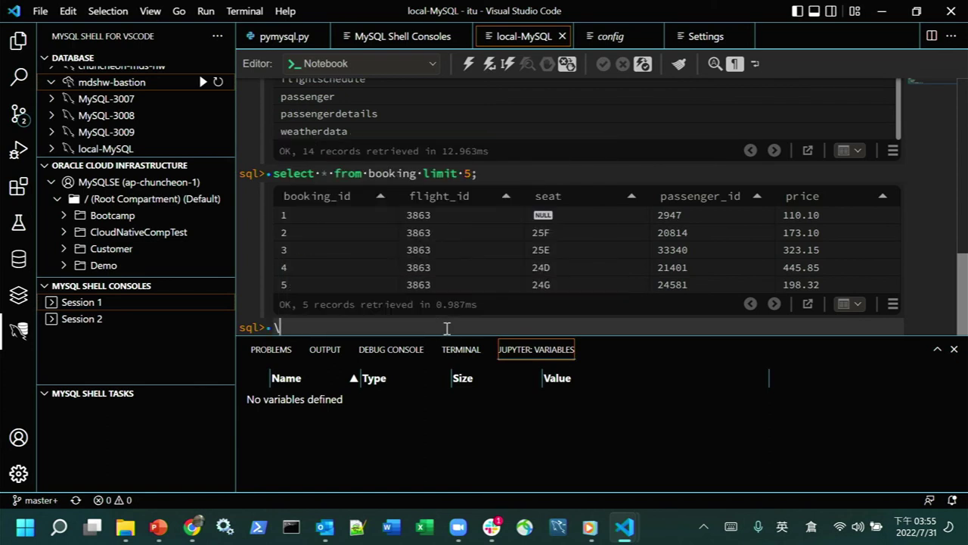
text(js)
key(Escape)
key(ctrl+Return)
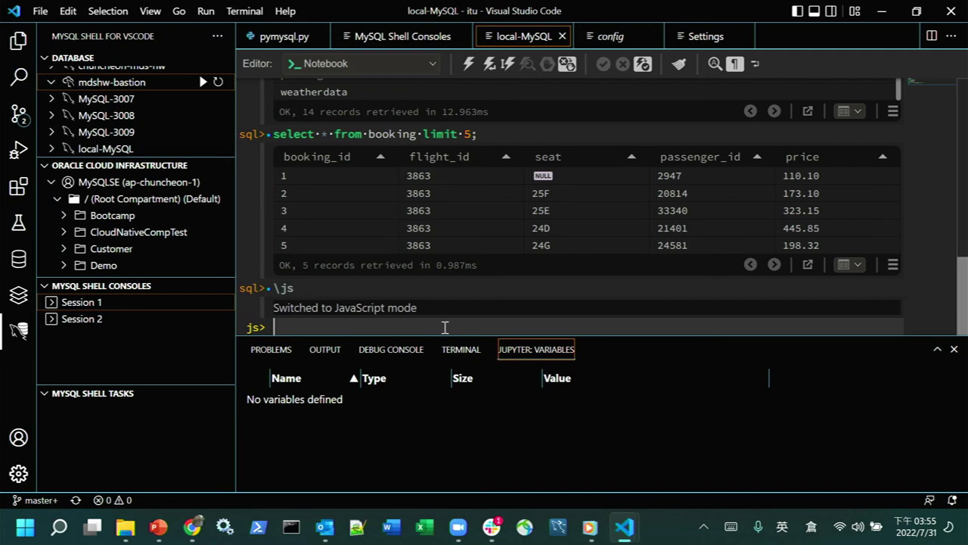
Change the notebook to TypeScript mode by executing "\ts".
text(\)
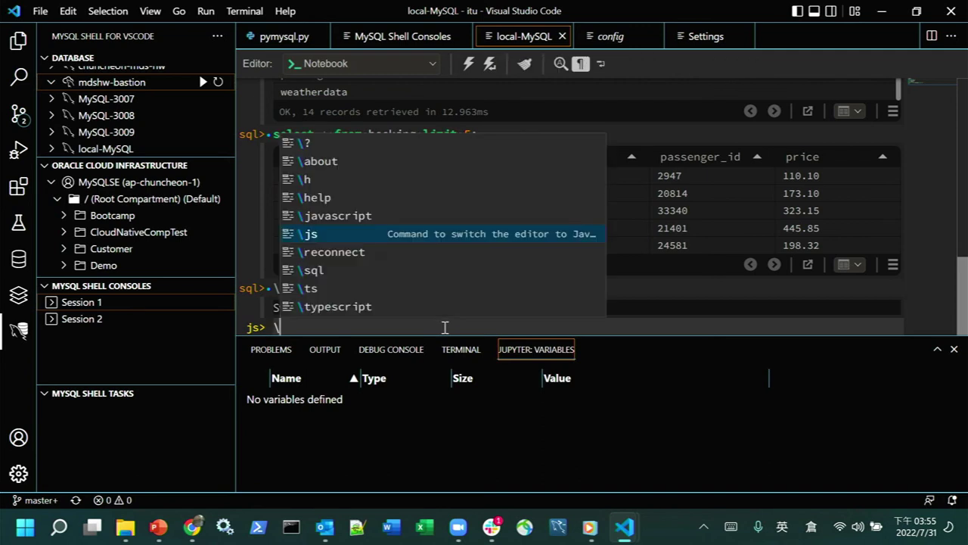
text(ts)
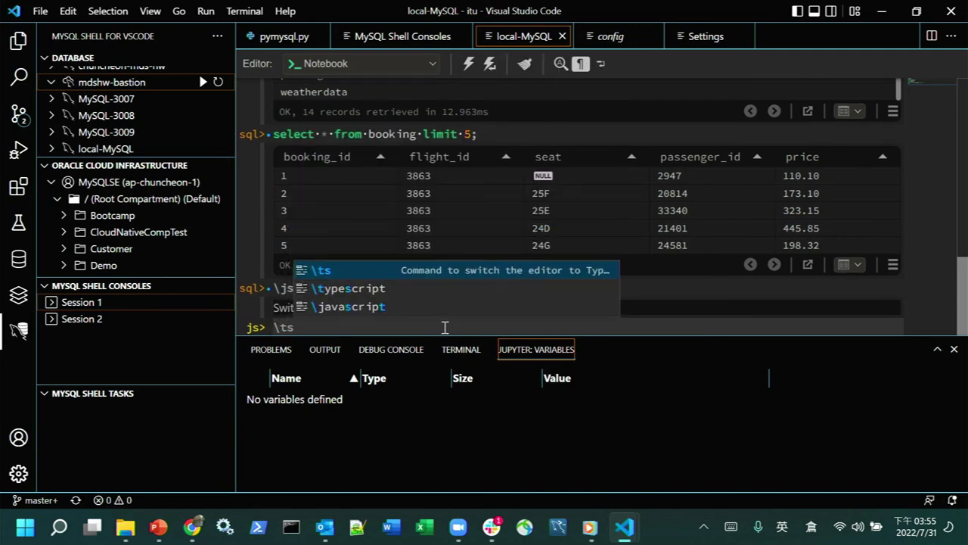
key(Escape)
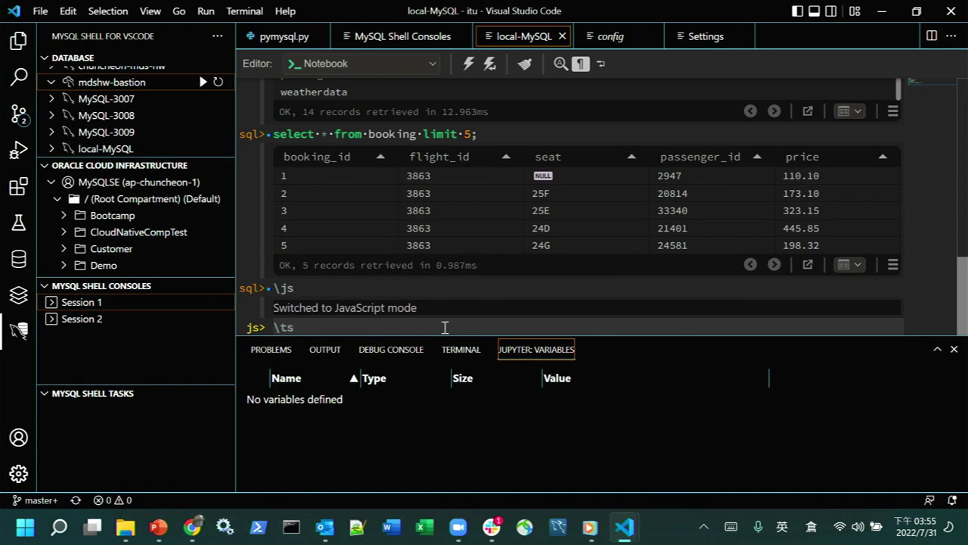
key(Return)
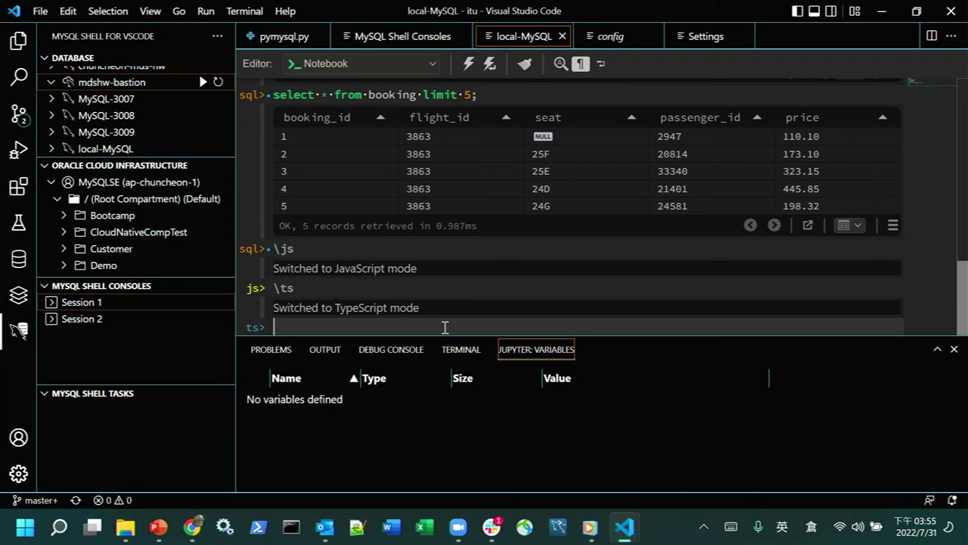
Show the notebook's help for TypeScript mode by executing "\?".
text(\?)
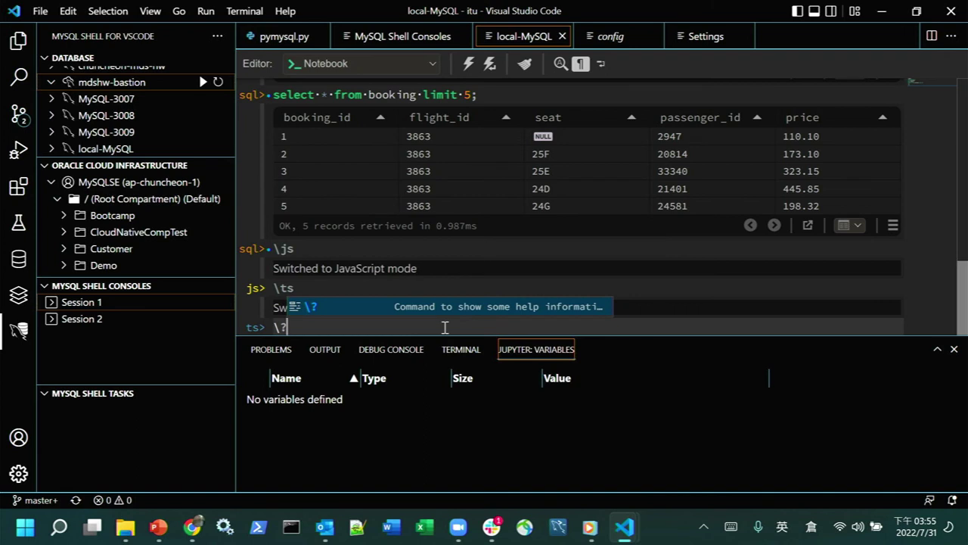
key(Escape)
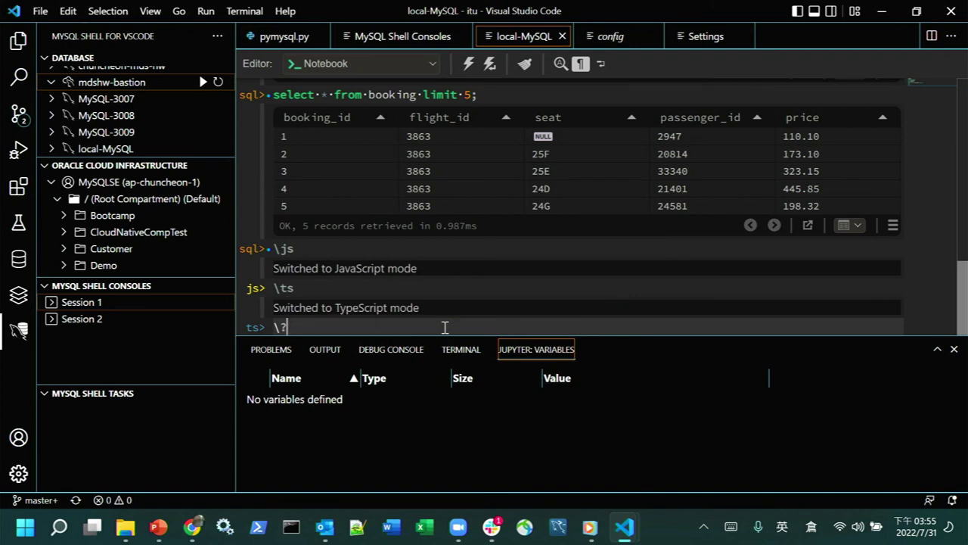
key(ctrl+Return)
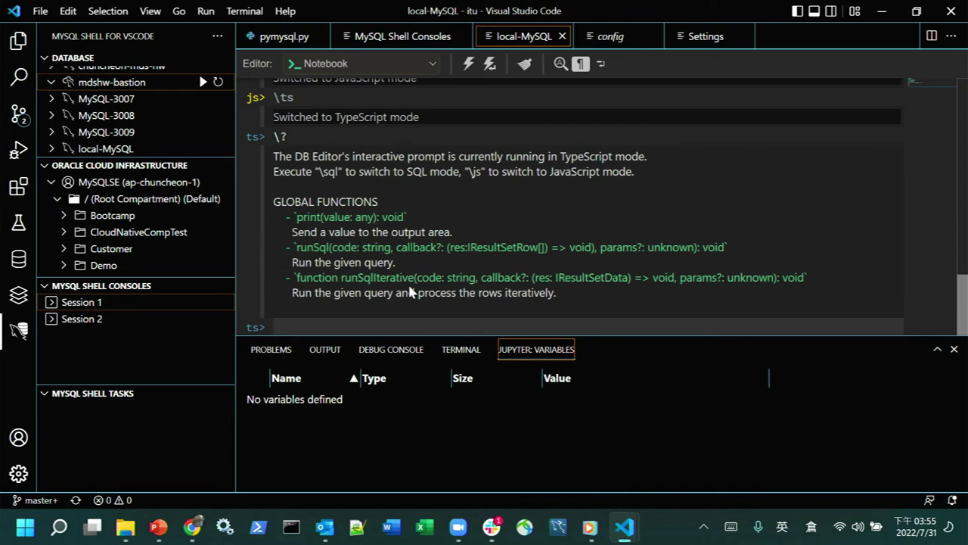
Return the notebook from TypeScript to JavaScript mode by executing "\js".
text(\js)
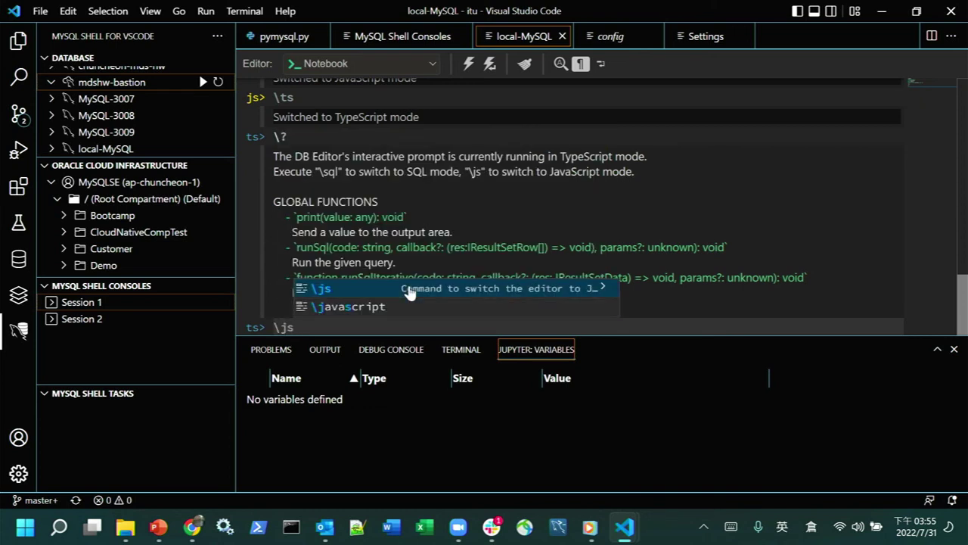
key(Escape)
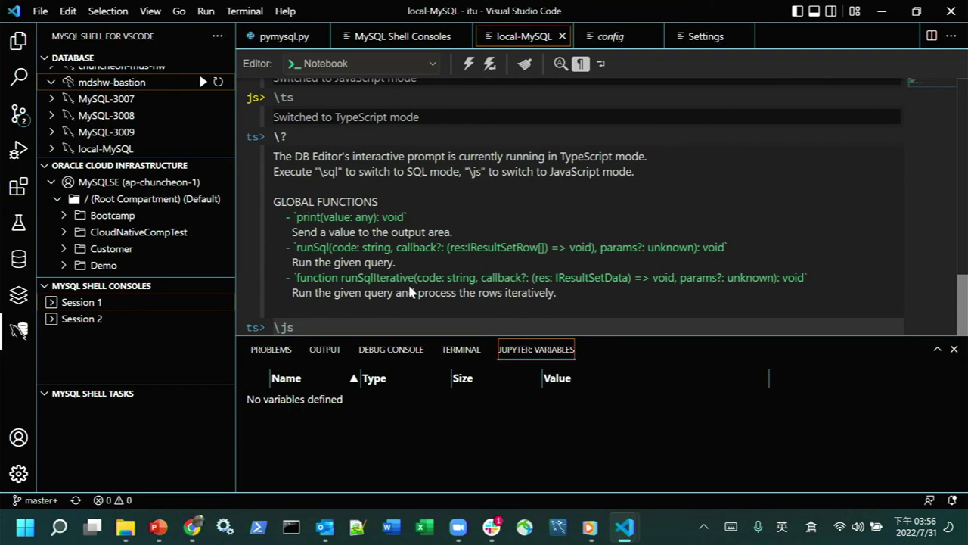
key(Return)
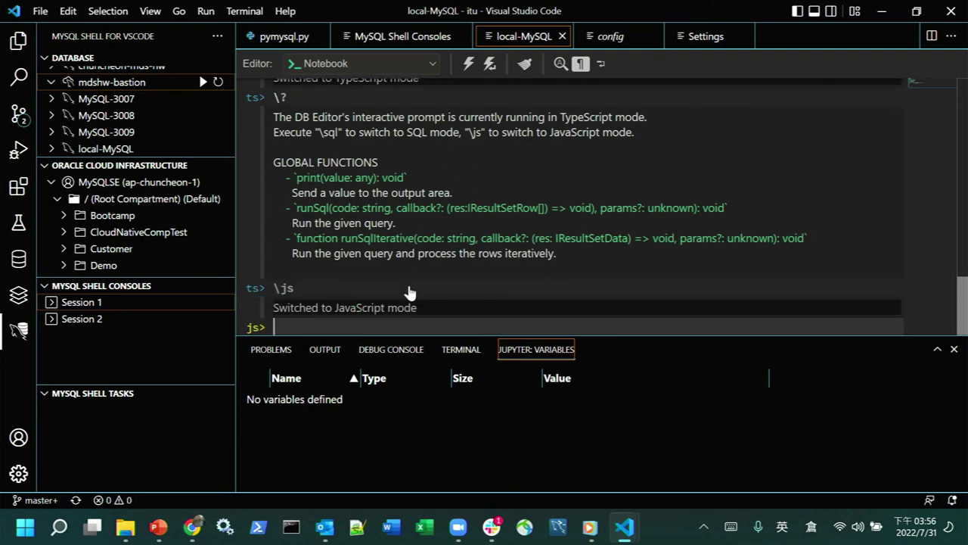
Display the global functions help for JavaScript mode by executing "\?".
text(\?)
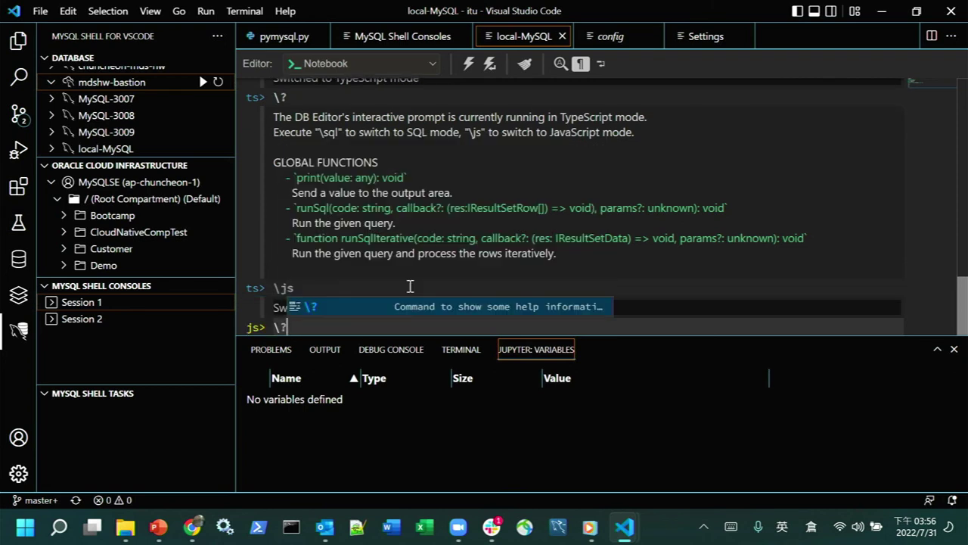
key(Escape)
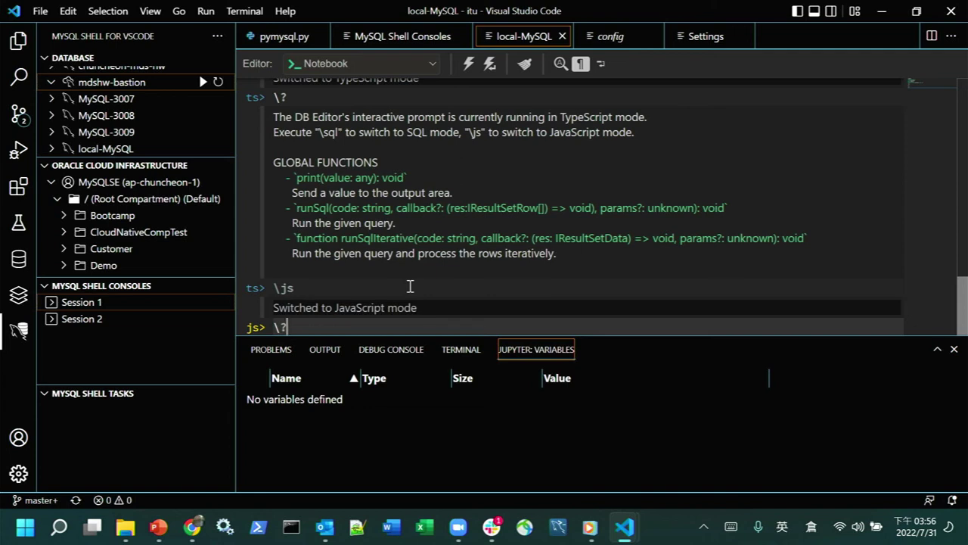
key(Return)
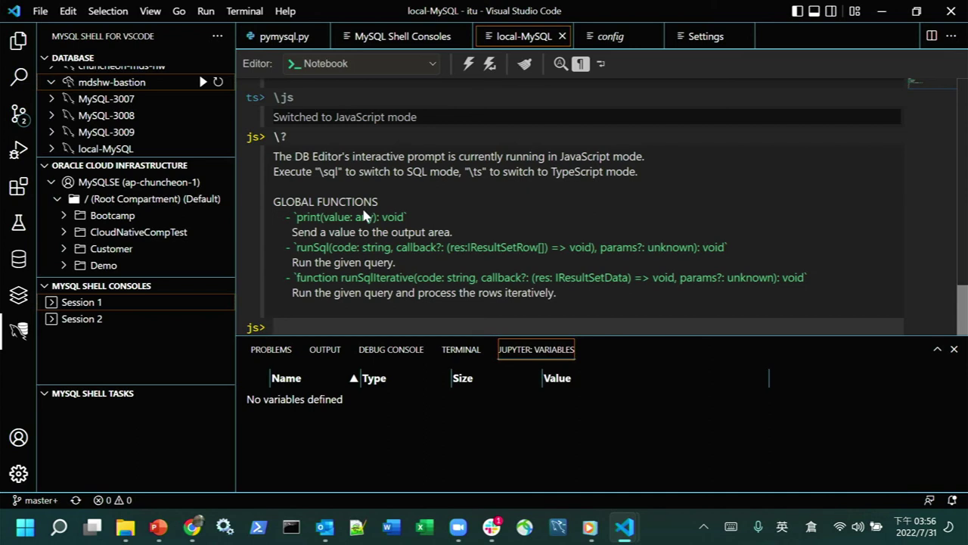
Run the "\?" help command again in JavaScript mode and examine the latest output at the end of the notebook.
text(\?)
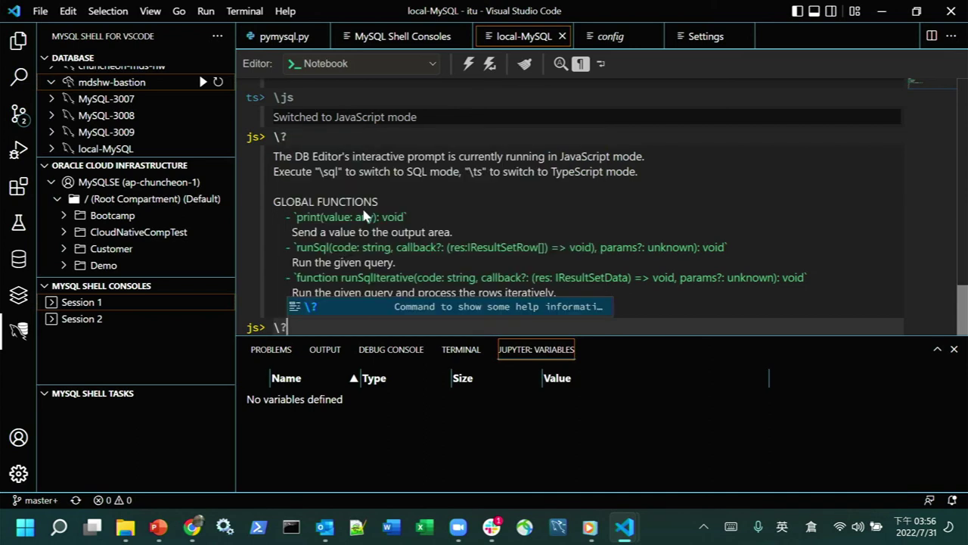
key(Escape)
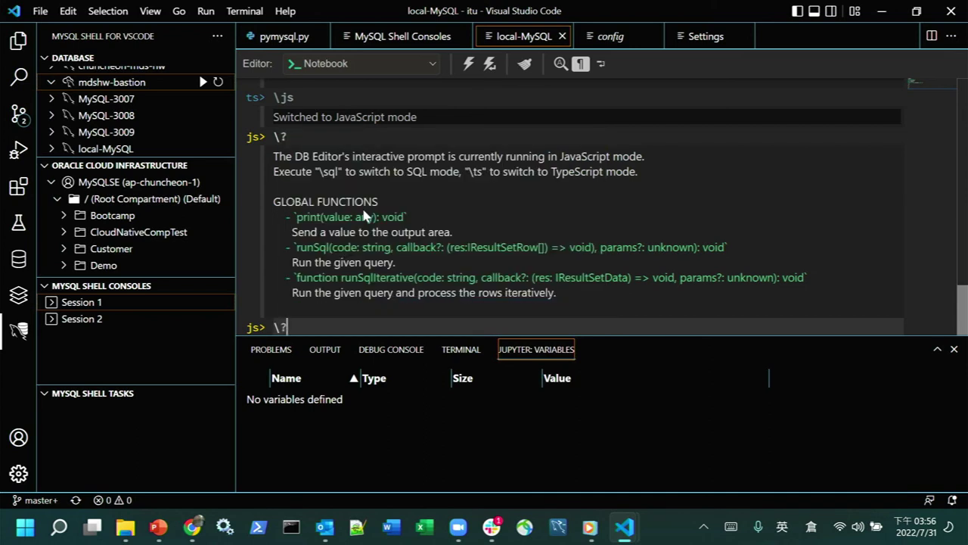
key(Return)
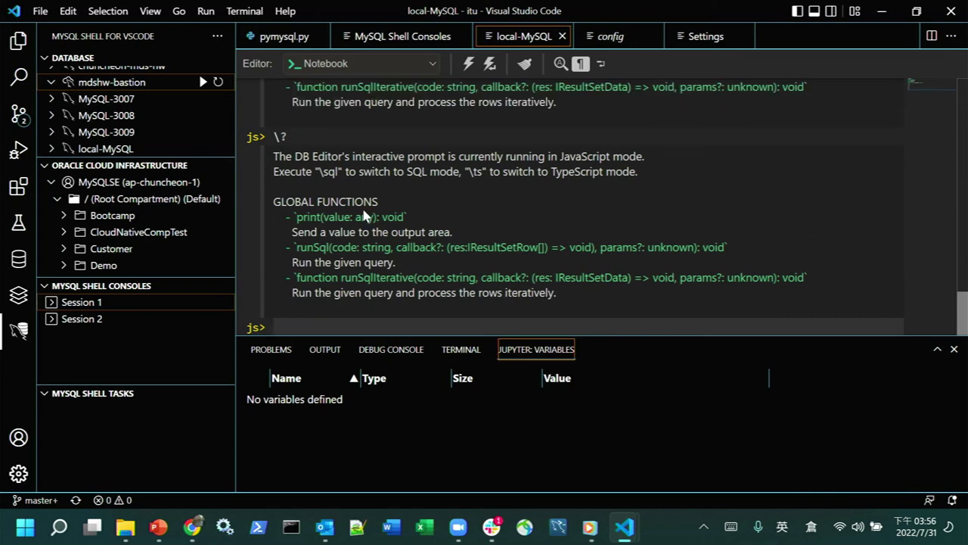
text(\?)
key(Return)
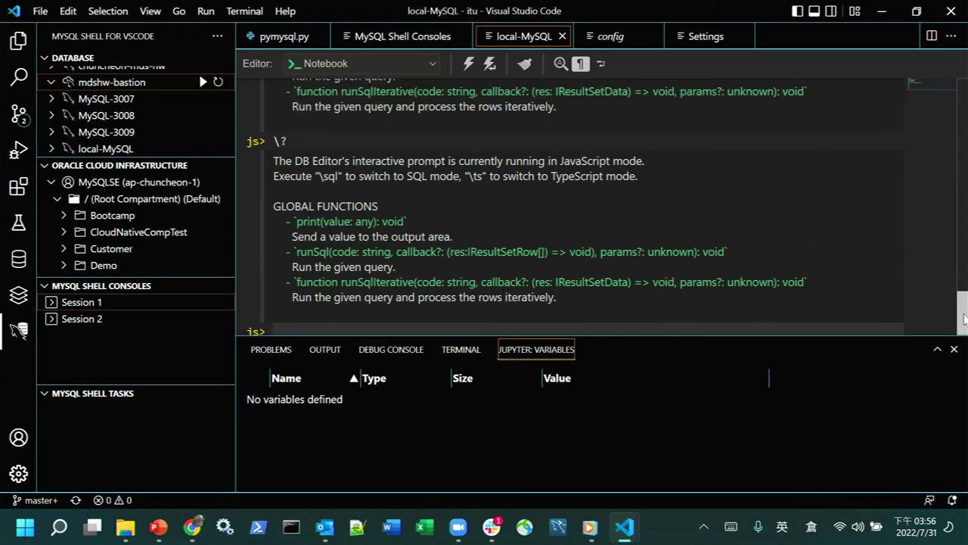
drag(962, 293, 964, 328)
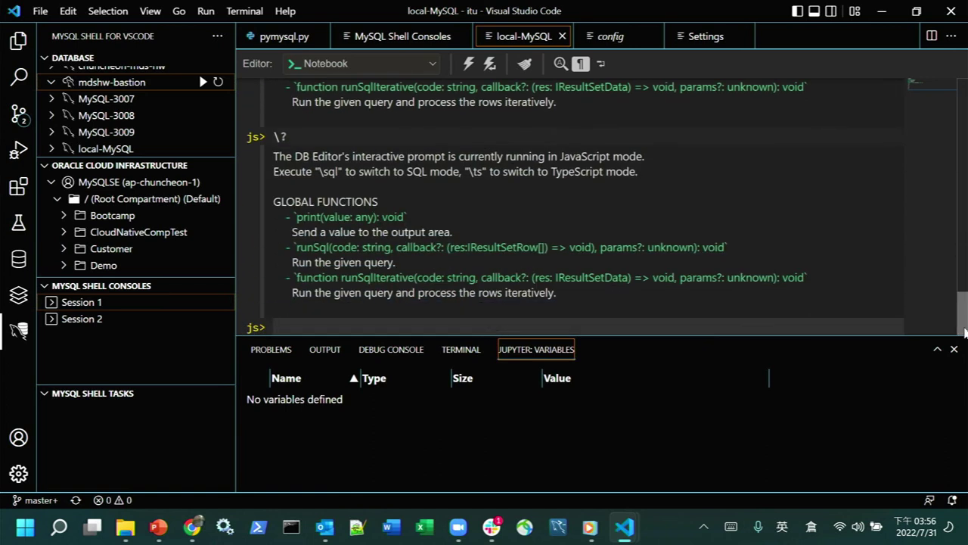